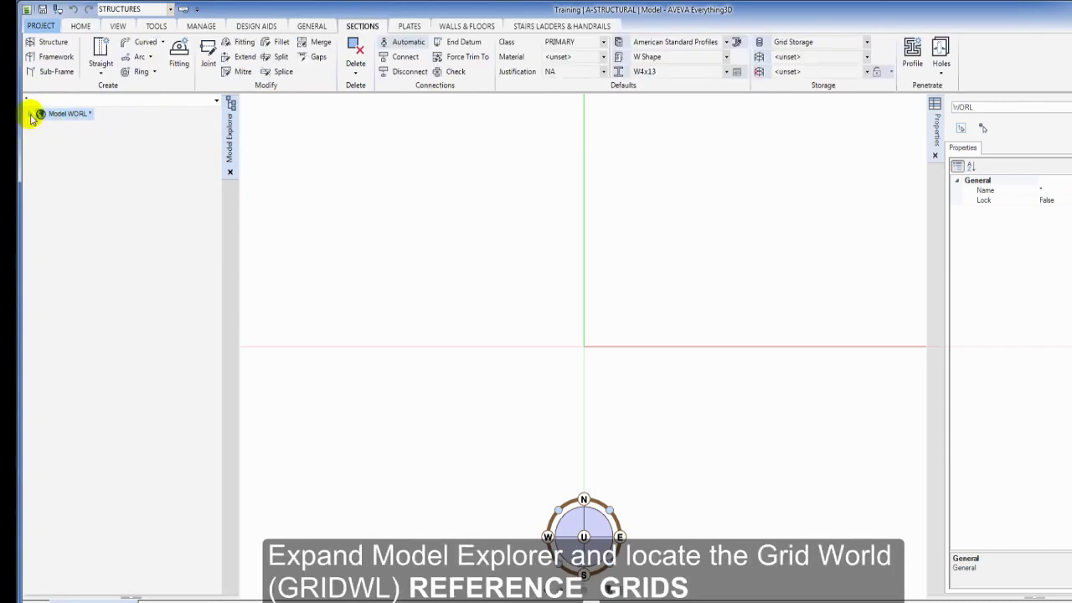
Load the AREA02_WORKSHOP_GRID reference grid from GRIDWL REFERENCE_GRIDS into the 3D view
left_click(30, 116)
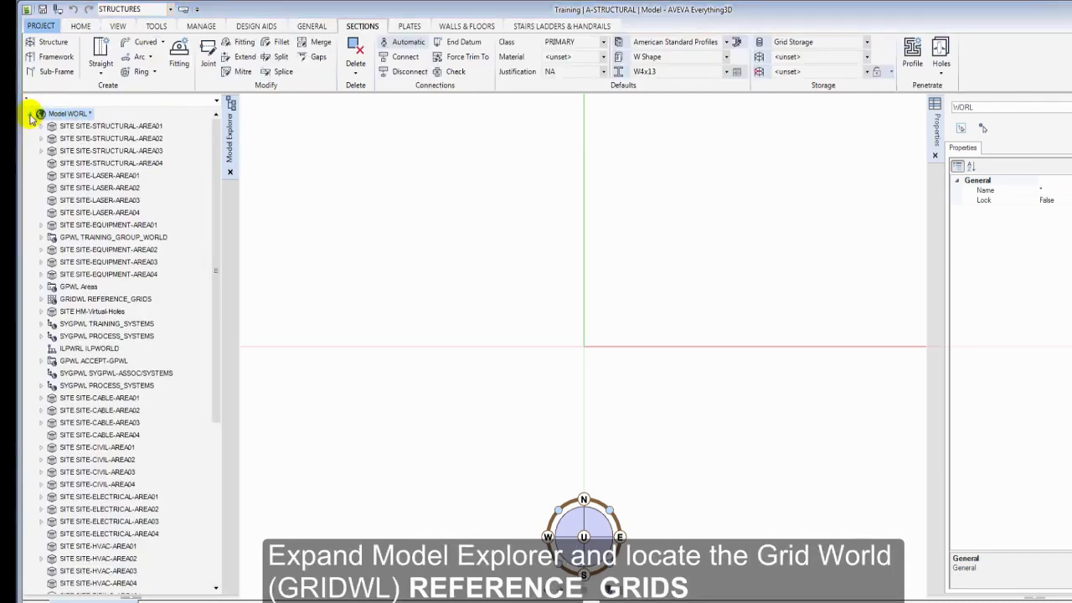
left_click(40, 299)
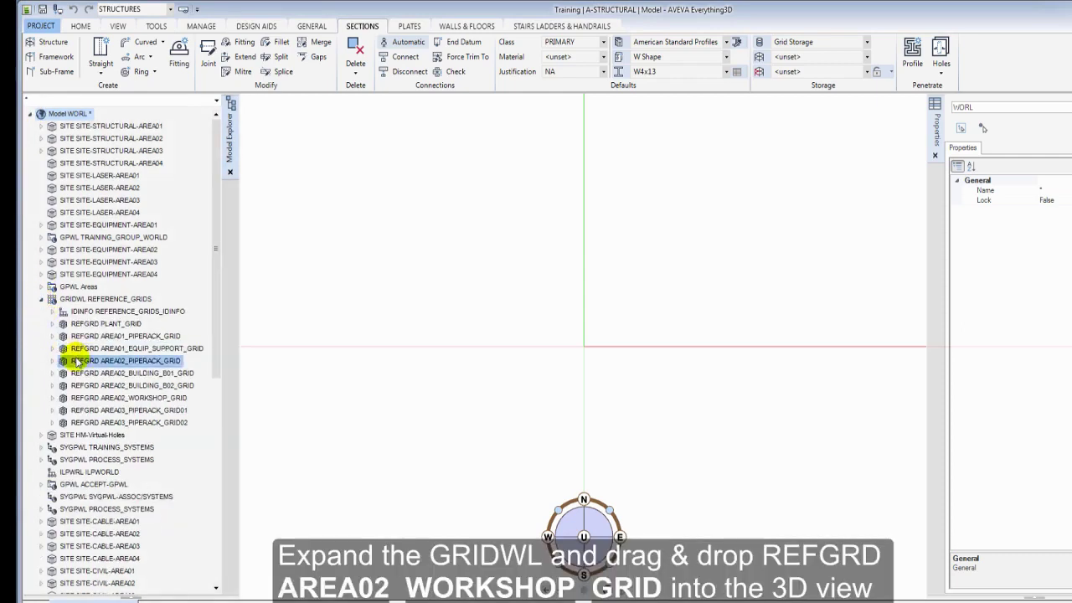
left_click_drag(149, 398, 433, 314)
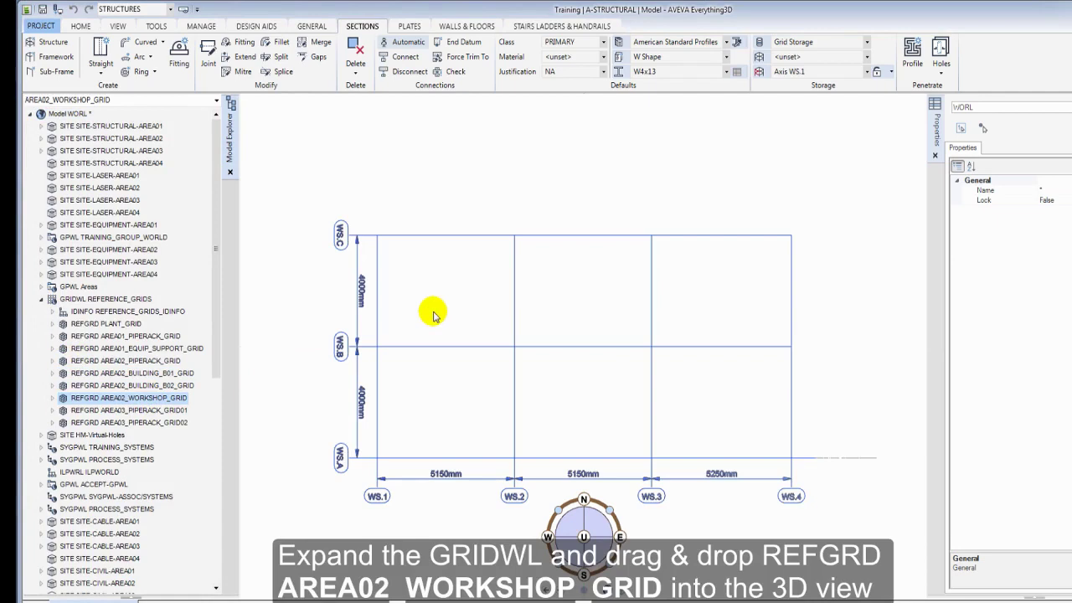
Switch to an isometric view and zoom in on the WS.1 / WS.C grid corner
left_click(118, 27)
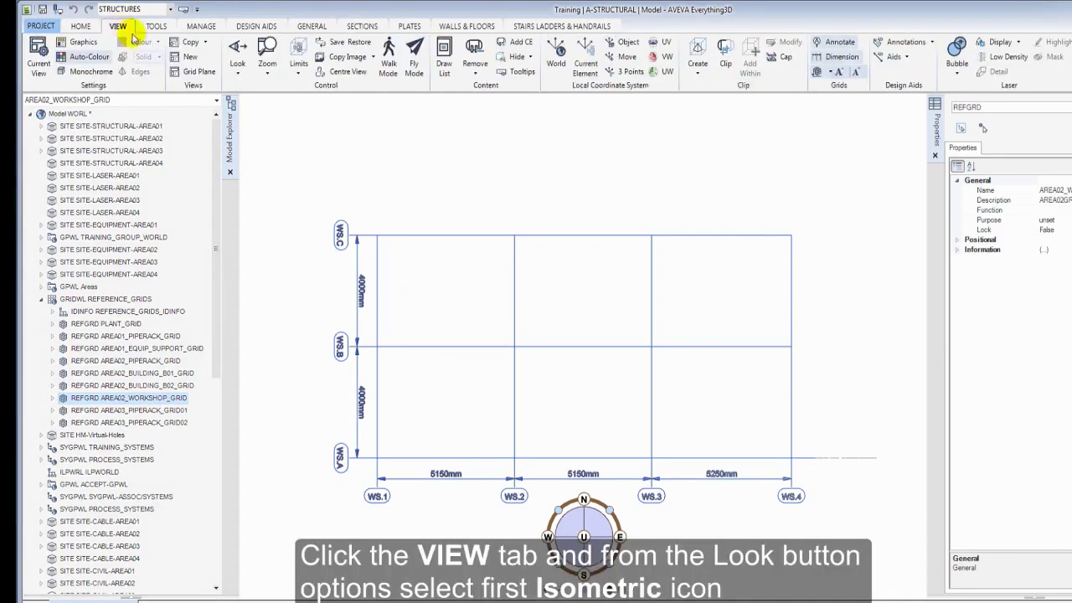
left_click(238, 65)
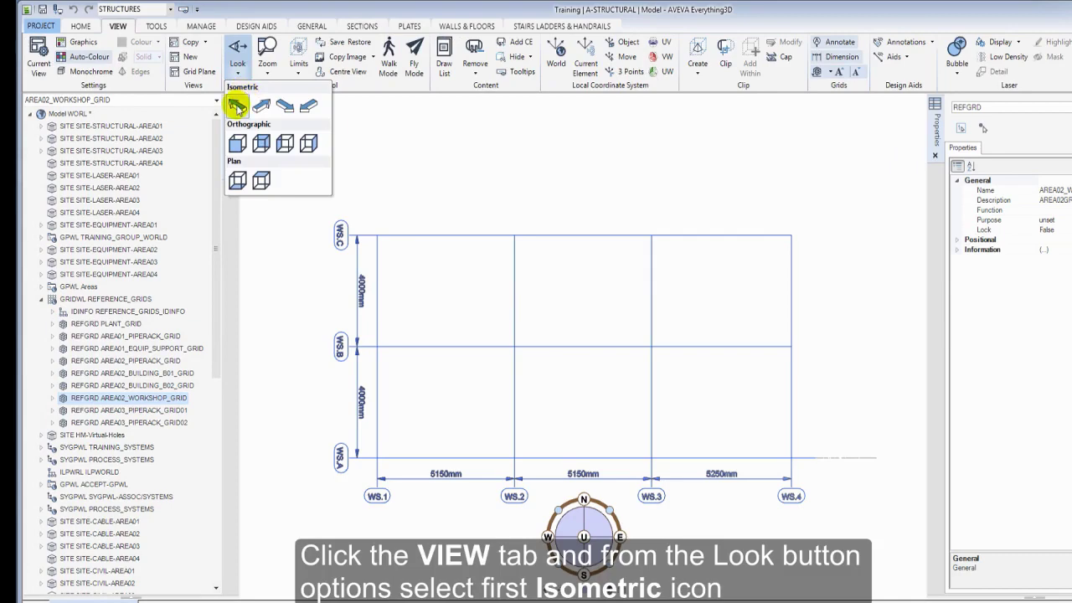
left_click(237, 102)
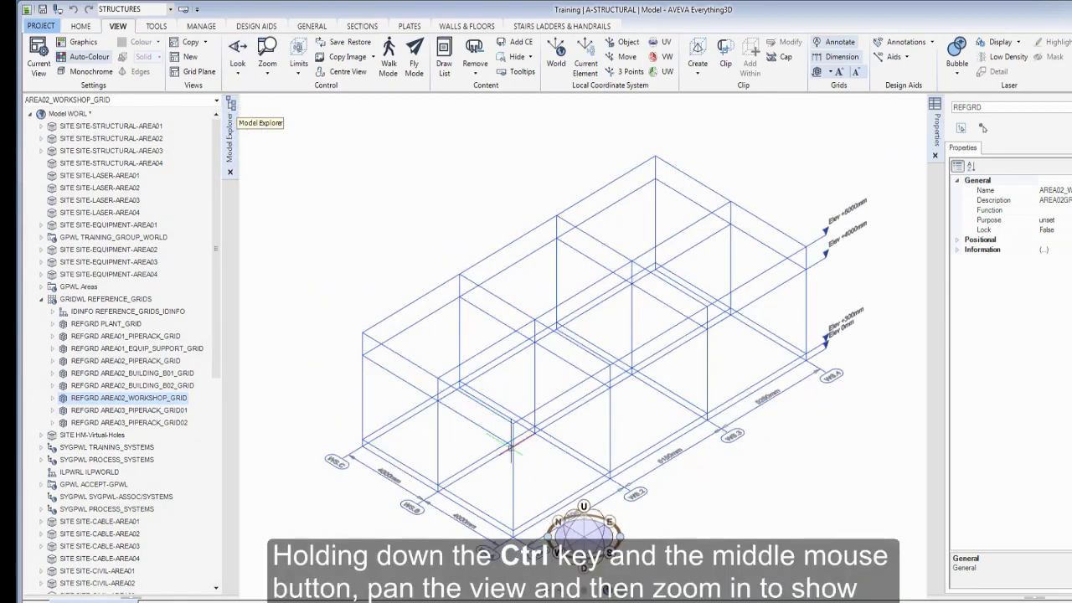
middle_click_drag(507, 441, 577, 319, "ctrl")
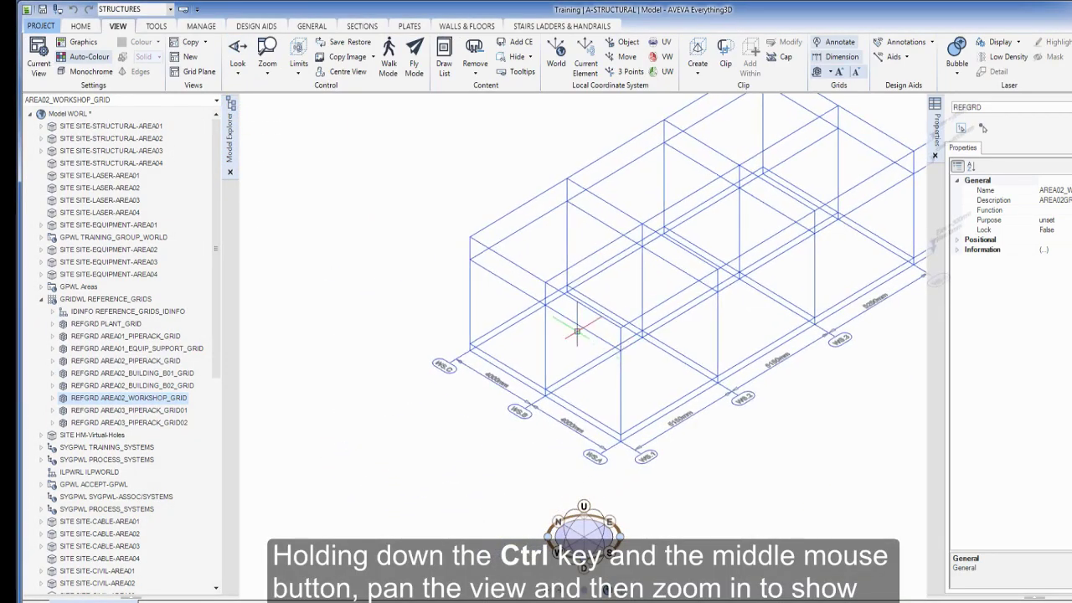
scroll(576, 329, "up", 3)
scroll(575, 329, "up", 2)
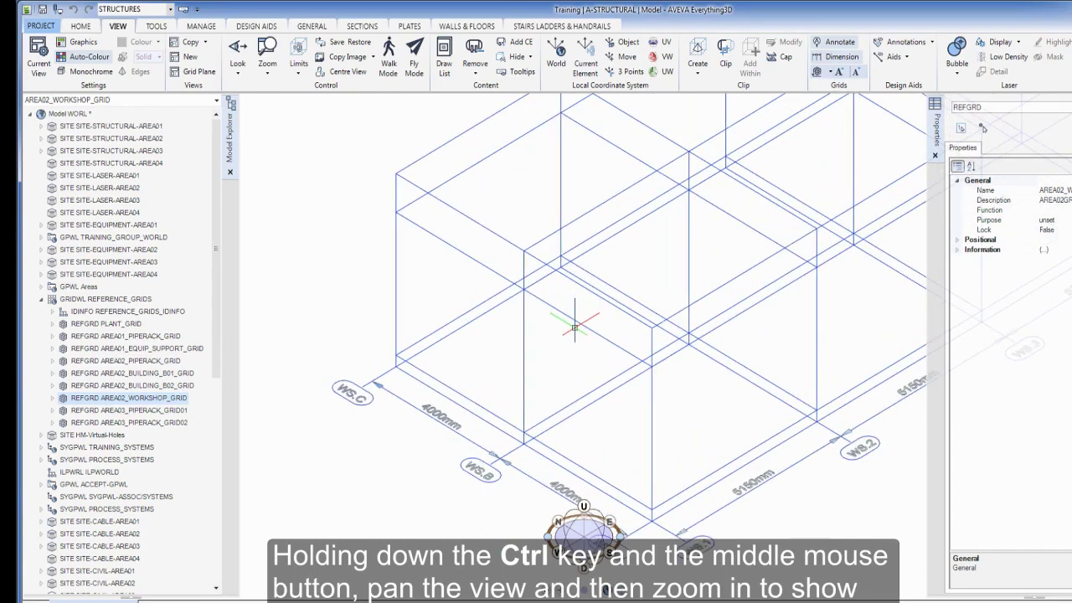
middle_click_drag(574, 326, 574, 311, "ctrl")
scroll(576, 310, "up", 1)
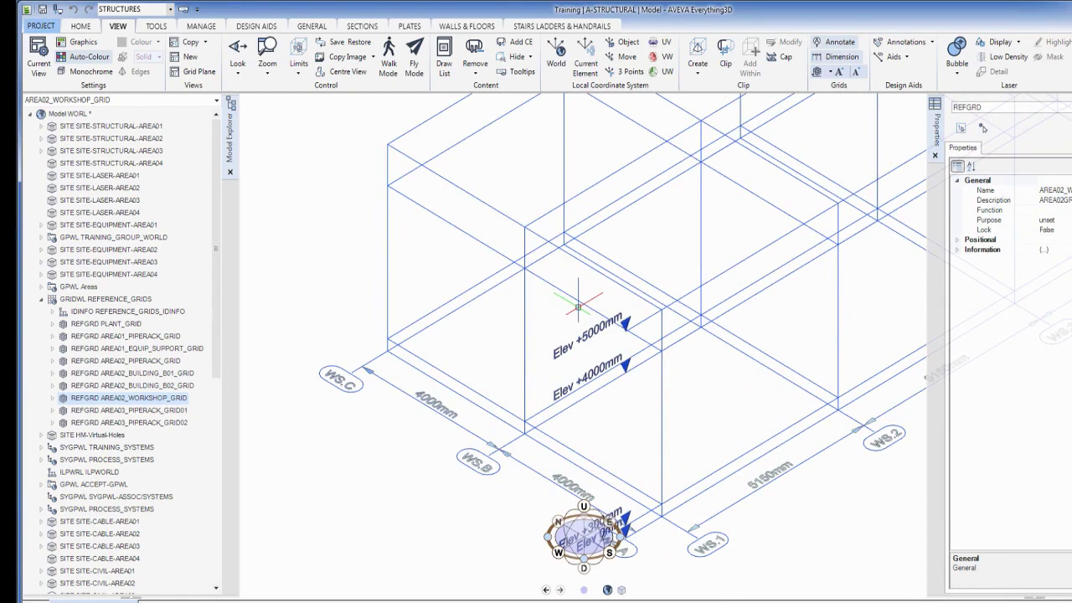
scroll(578, 308, "up", 1)
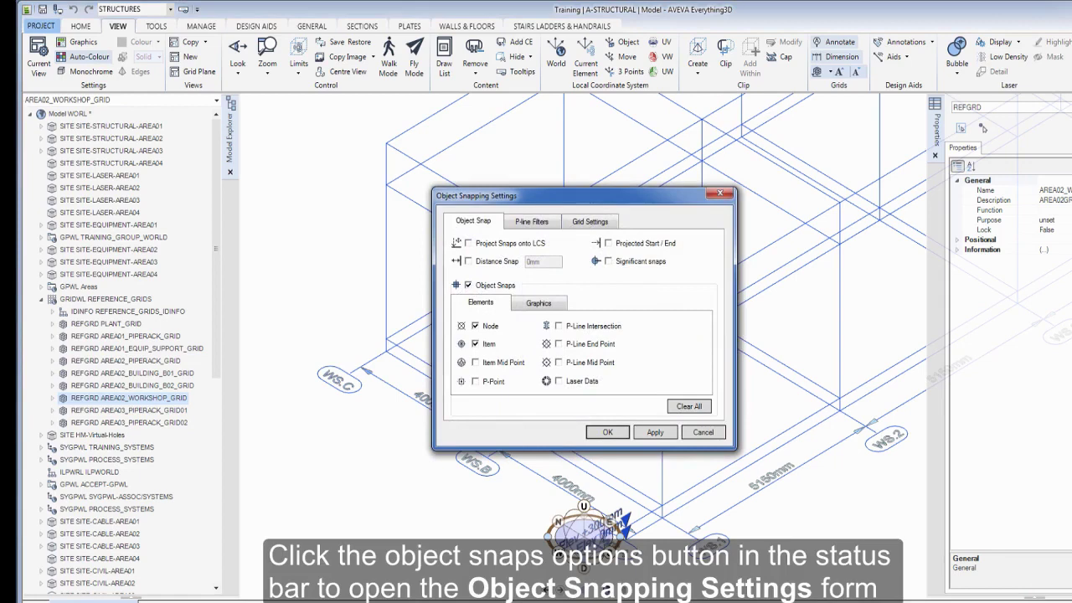
Make sure Node and Item snapping are both checked in Object Snapping Settings, then confirm
left_click(475, 326)
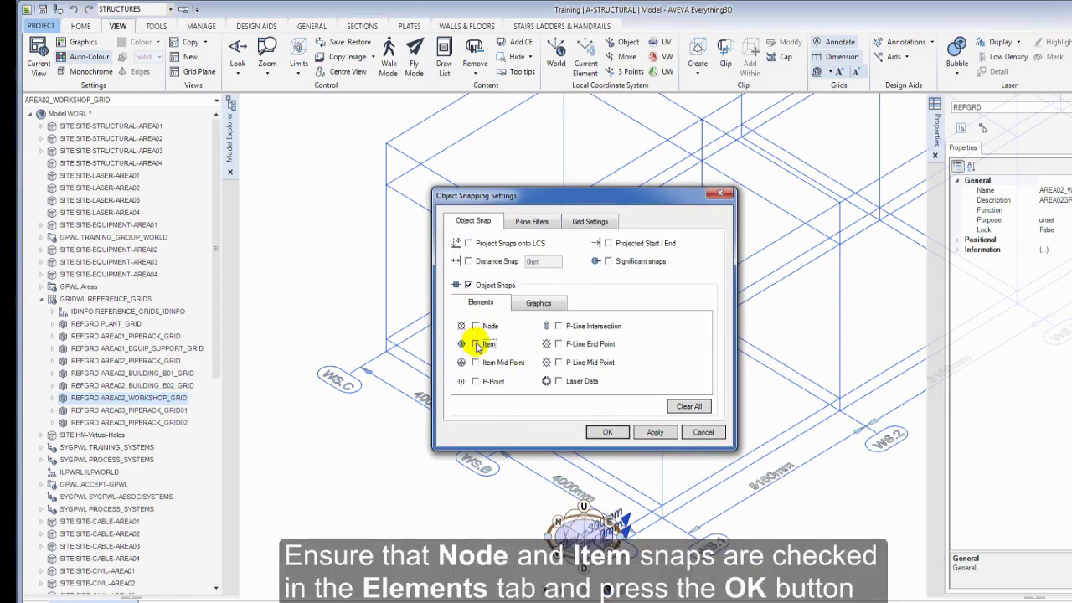
left_click(476, 344)
left_click(475, 327)
left_click(475, 344)
left_click(607, 433)
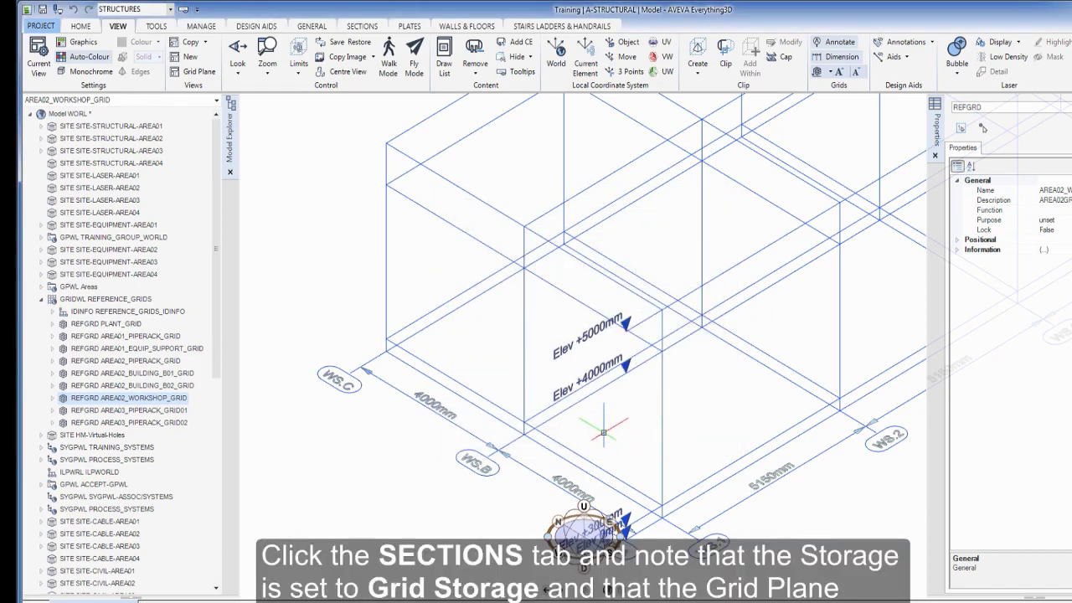
left_click(367, 31)
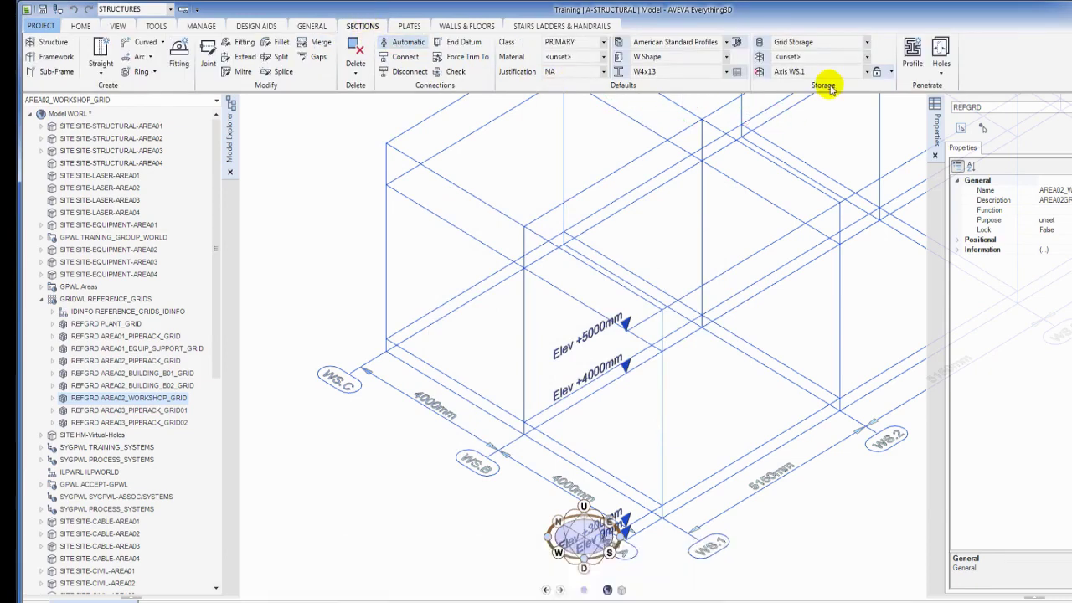
Set section defaults to British Standard Profiles Universal Beam 254x146UB37 in S275JR Steel
left_click(726, 42)
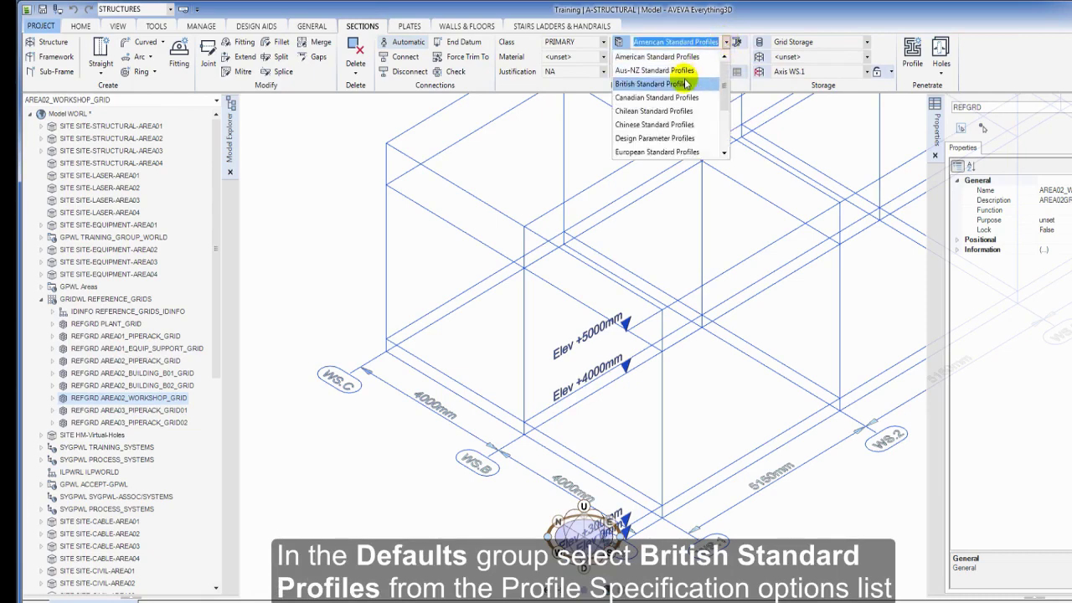
left_click(685, 83)
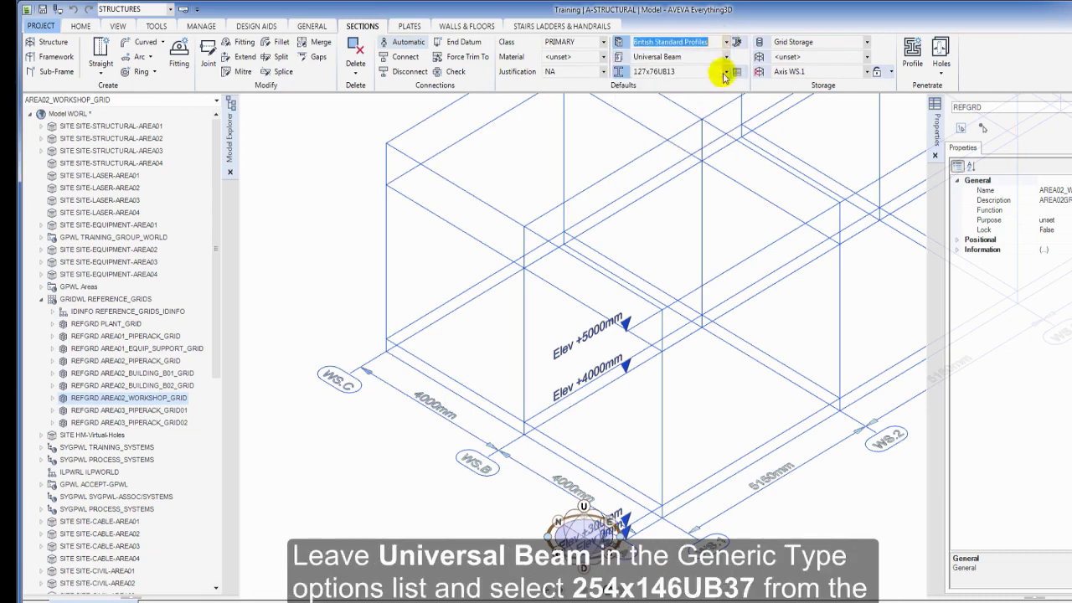
left_click(727, 74)
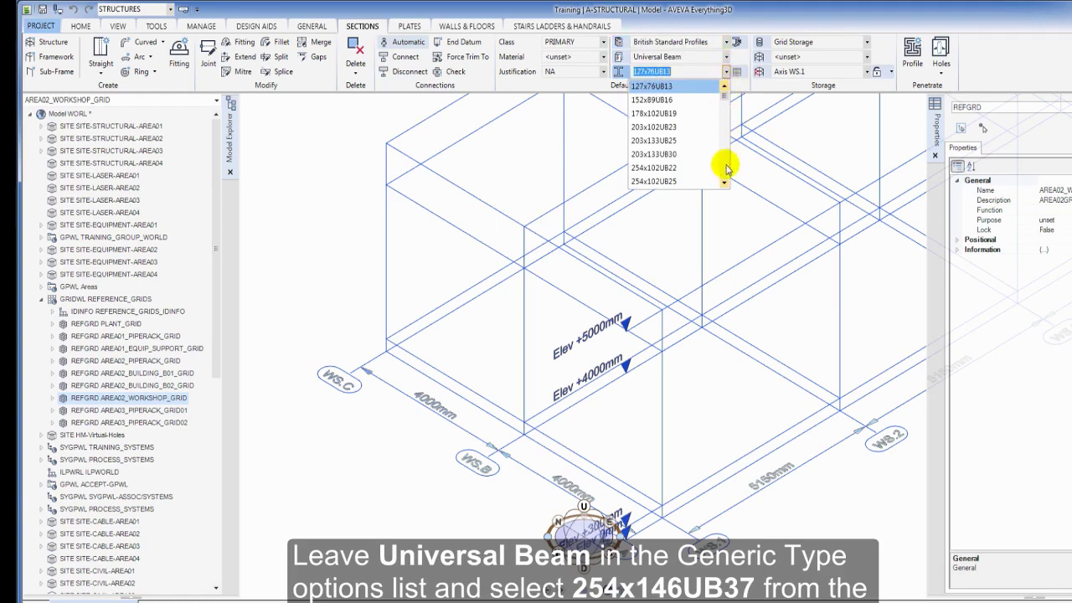
left_click(725, 182)
left_click(725, 183)
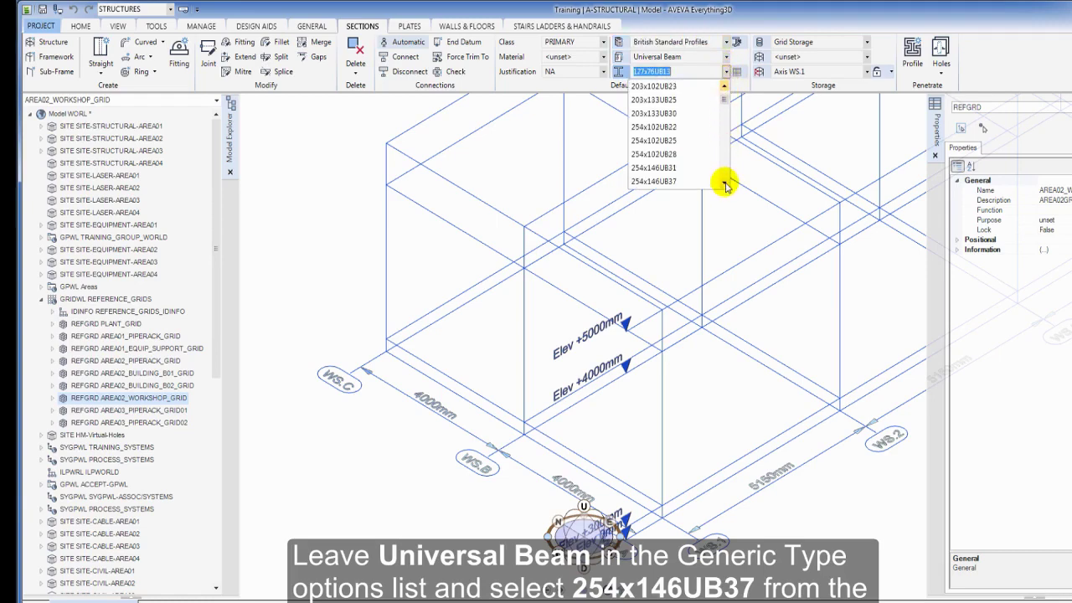
left_click(725, 182)
left_click(690, 170)
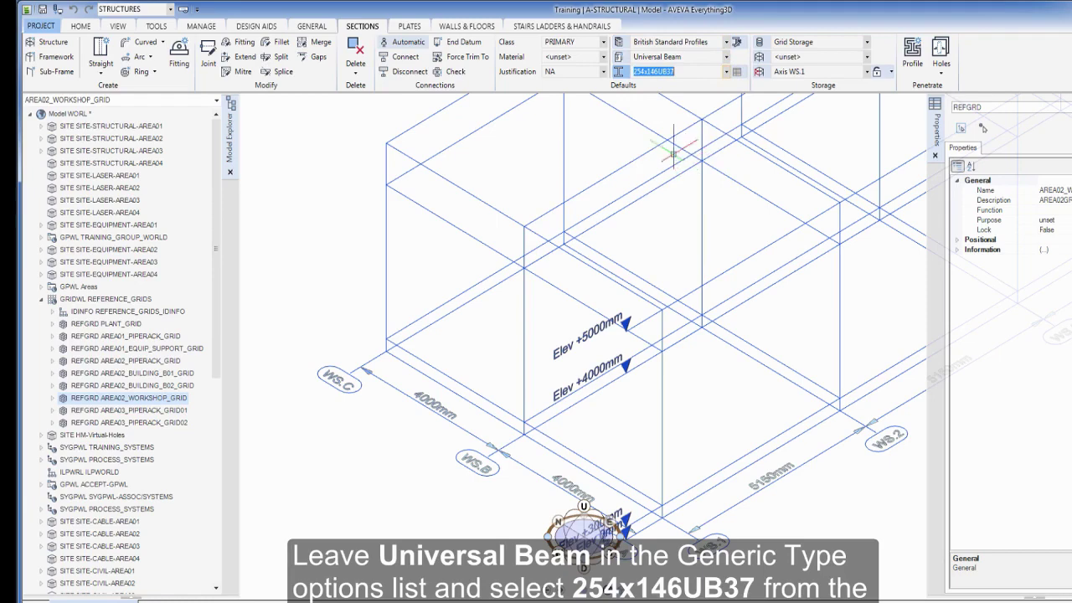
left_click(603, 57)
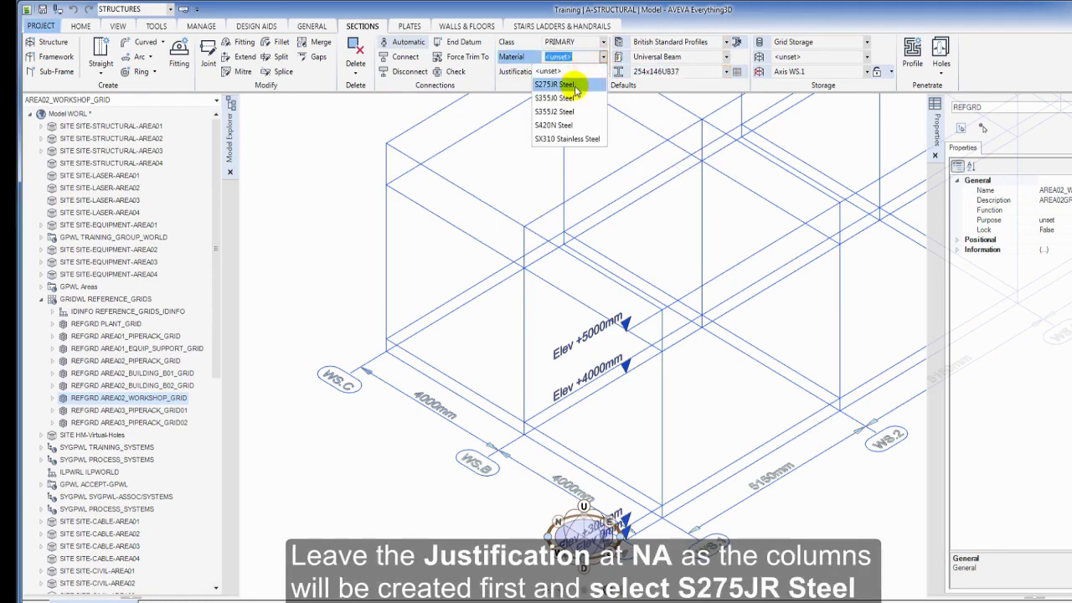
left_click(573, 85)
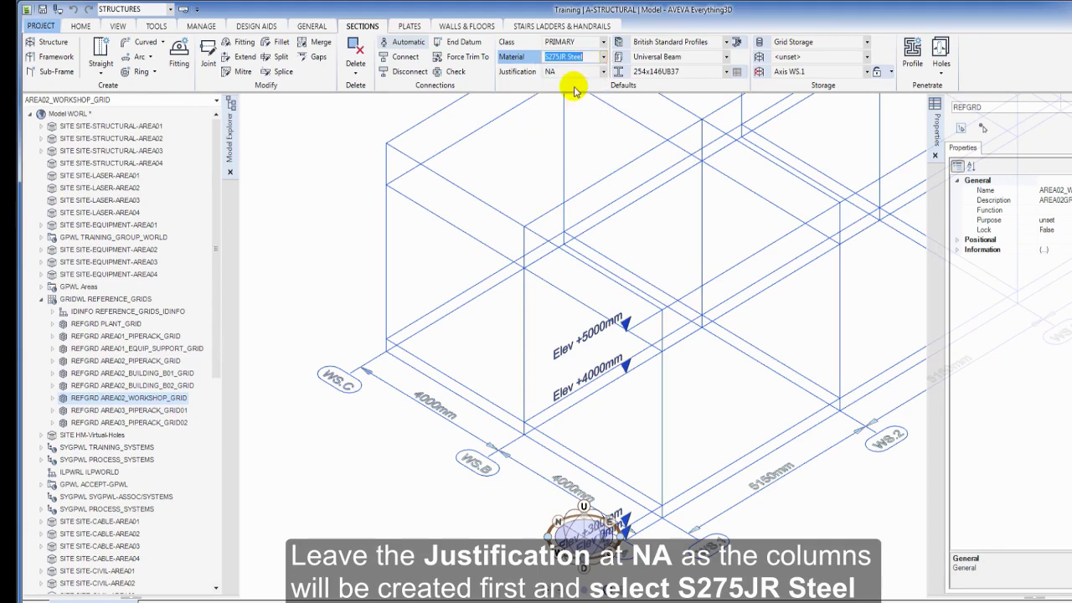
Make the WORKSHOP_BUILDING zone under SITE-STRUCTURAL-AREA02 the current element
left_click(41, 300)
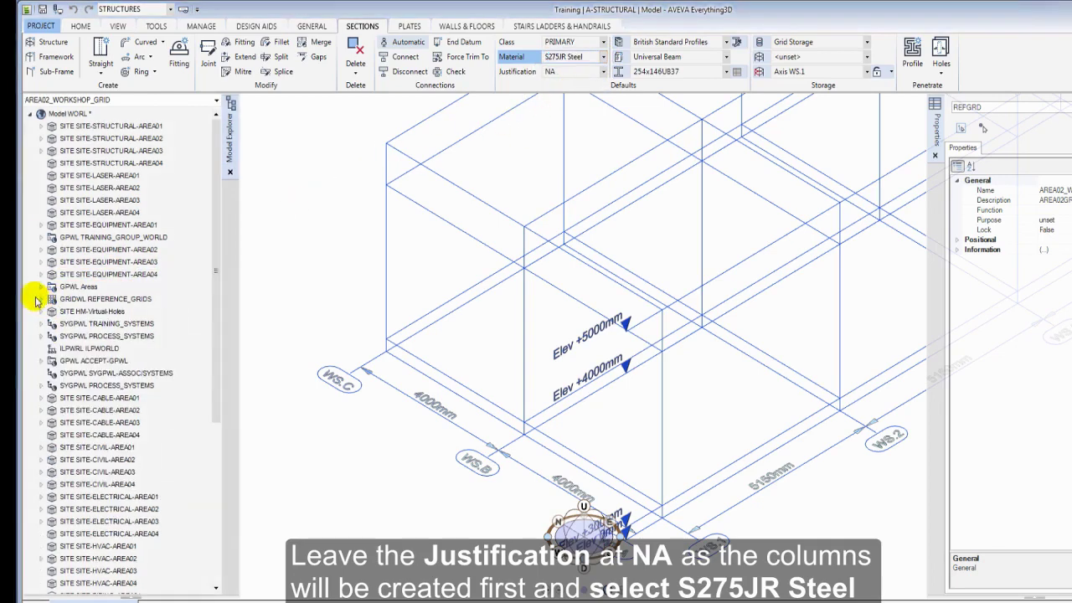
left_click(40, 138)
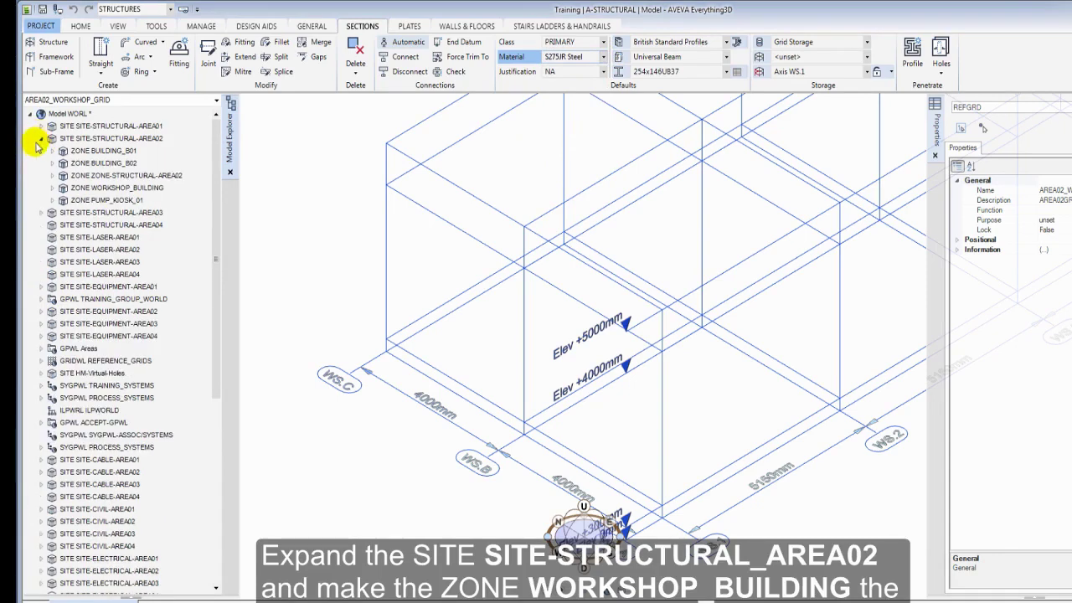
left_click(51, 188)
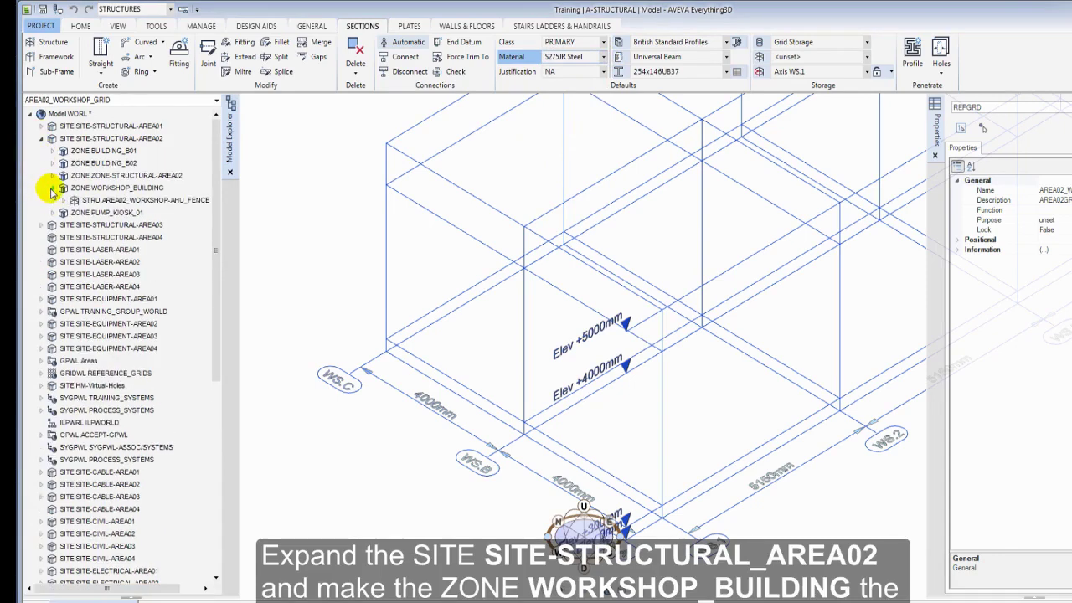
left_click(99, 188)
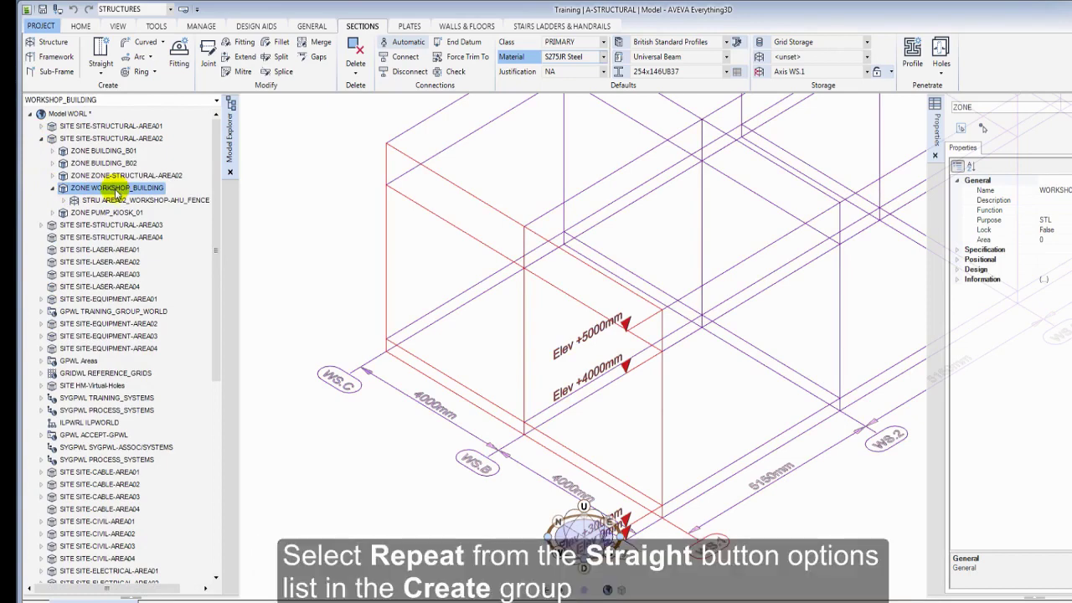
Draw a column from the WS.1/WS.A node up to Elev +4000mm, then start the next column
left_click(102, 73)
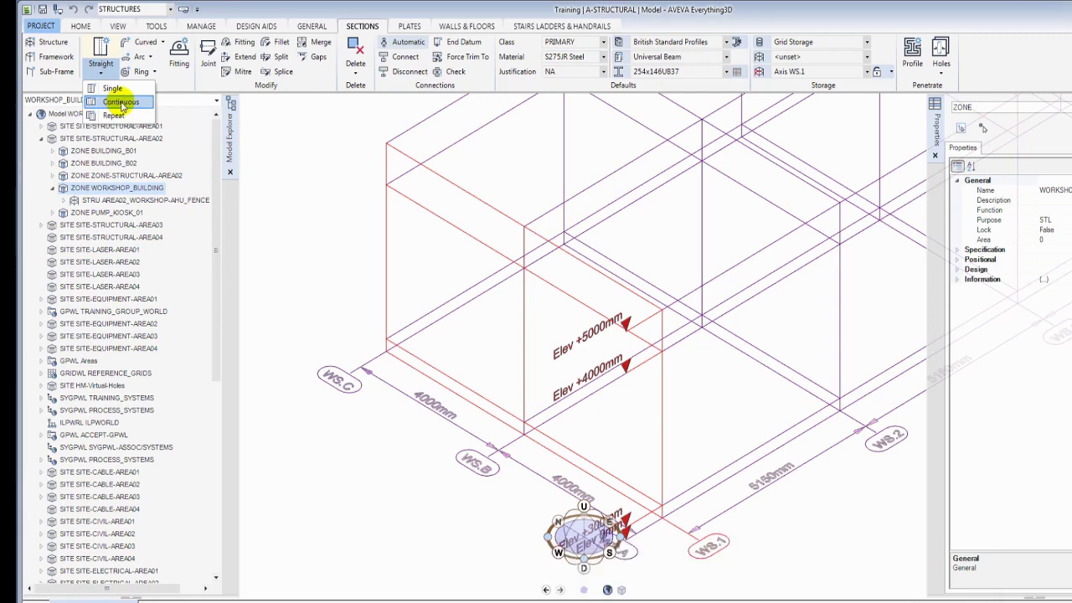
left_click(114, 115)
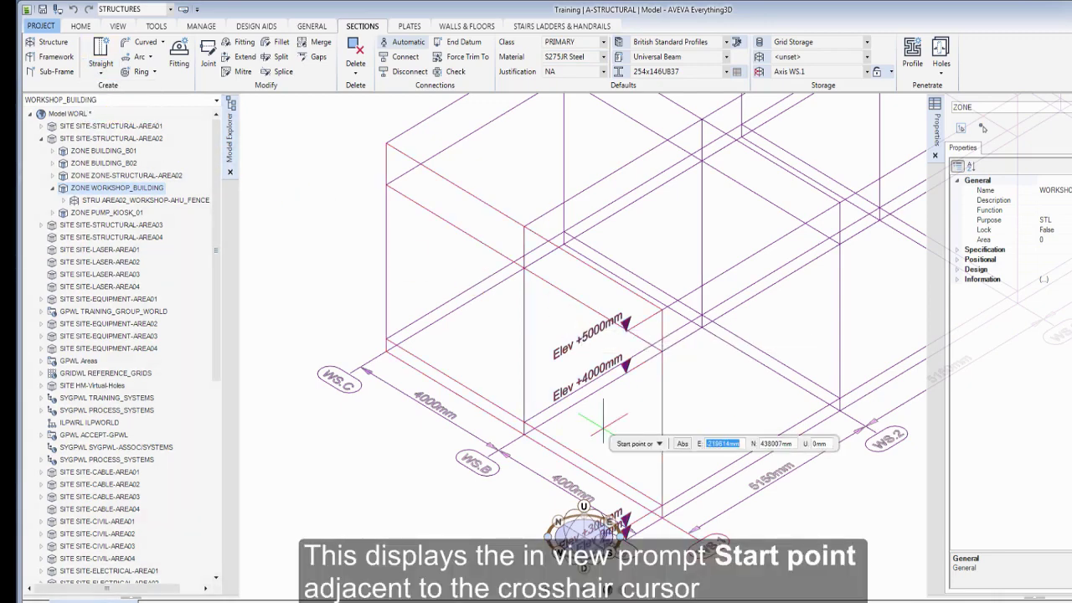
left_click(662, 506)
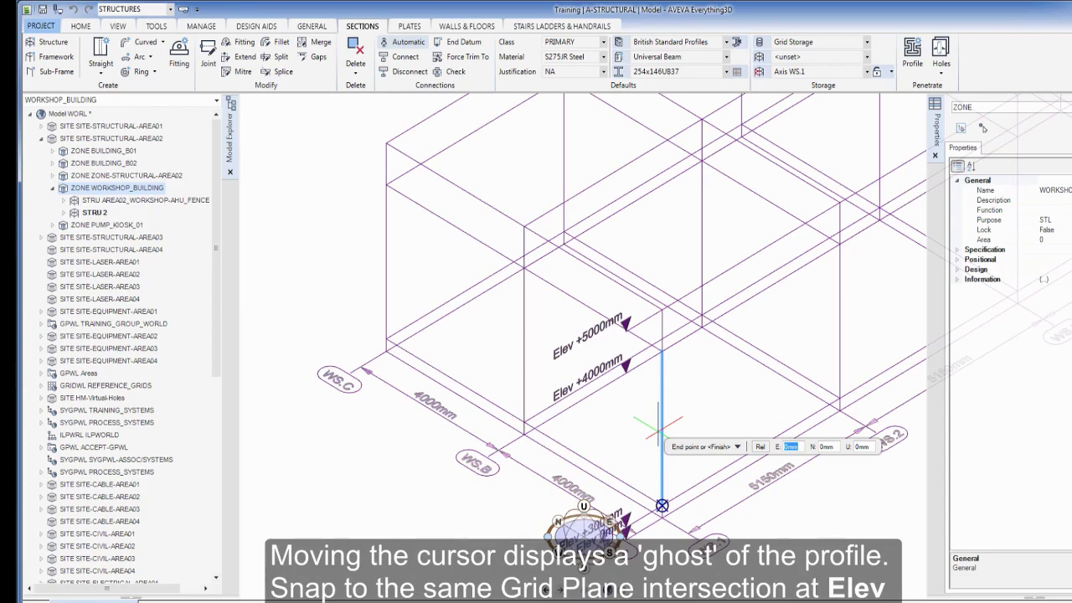
left_click(662, 350)
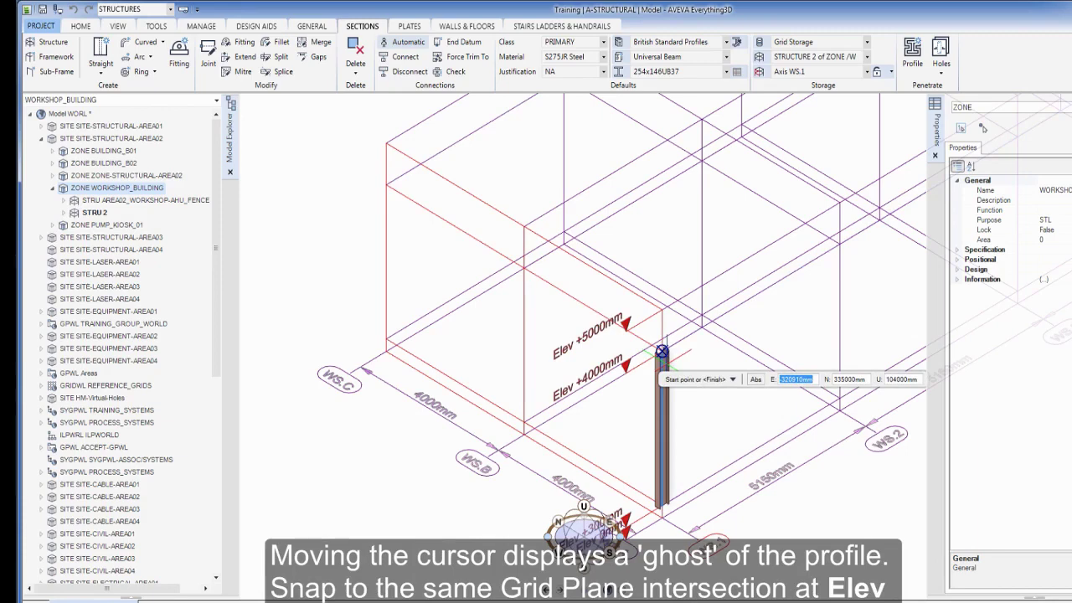
left_click(386, 339)
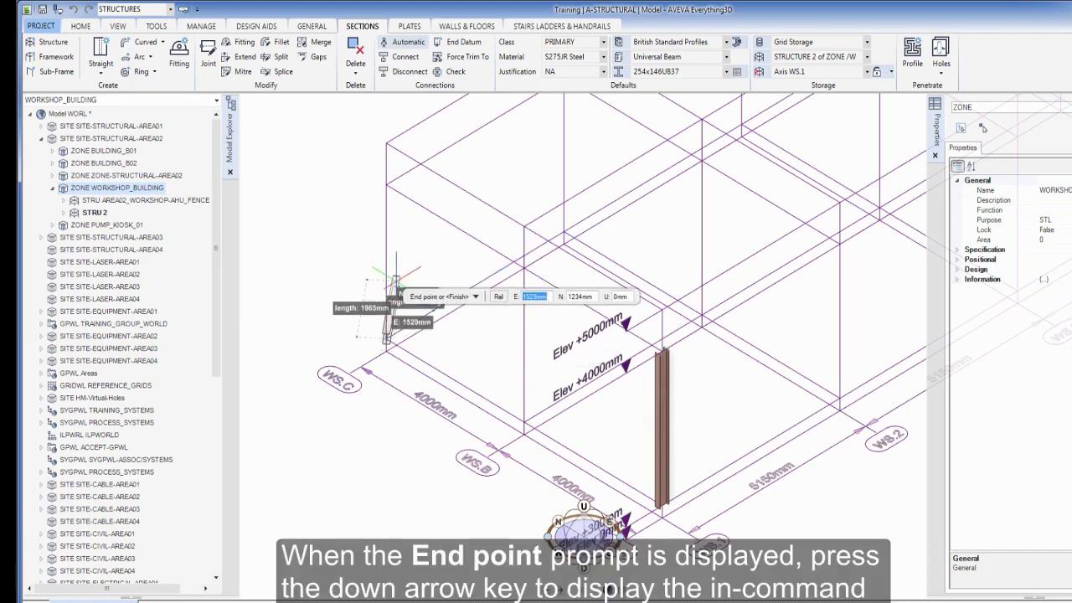
Give the second column a 90° beta angle and end it at Elev +4000mm
key("Down")
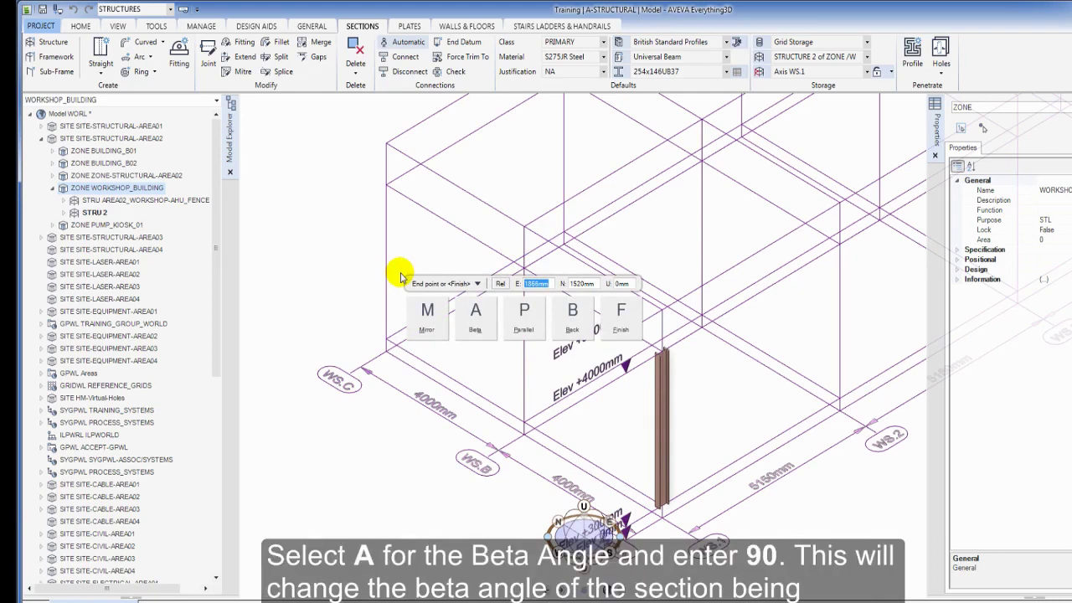
left_click(476, 312)
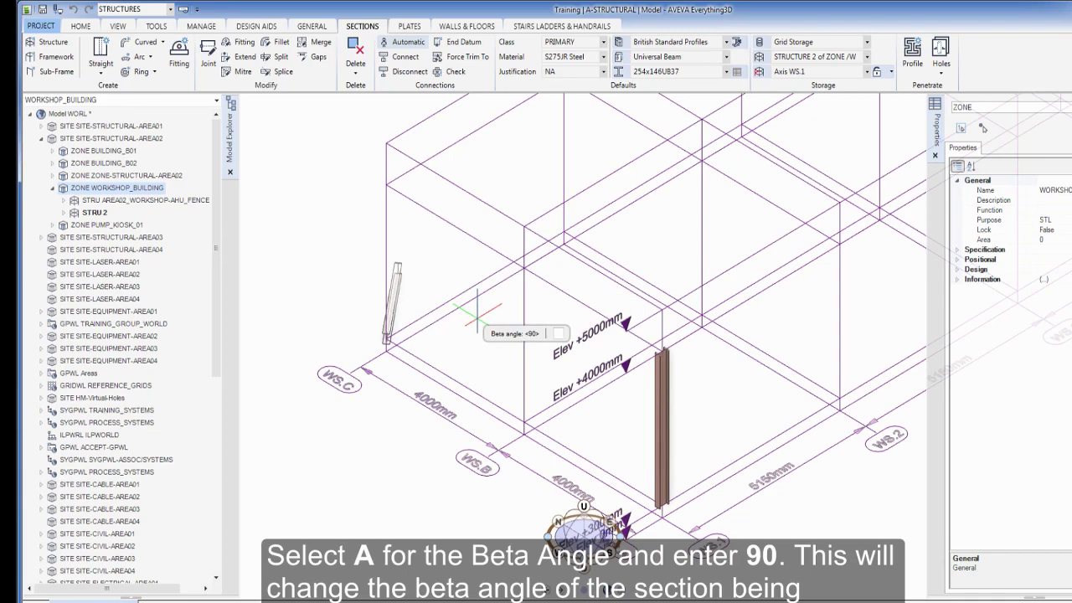
type("90")
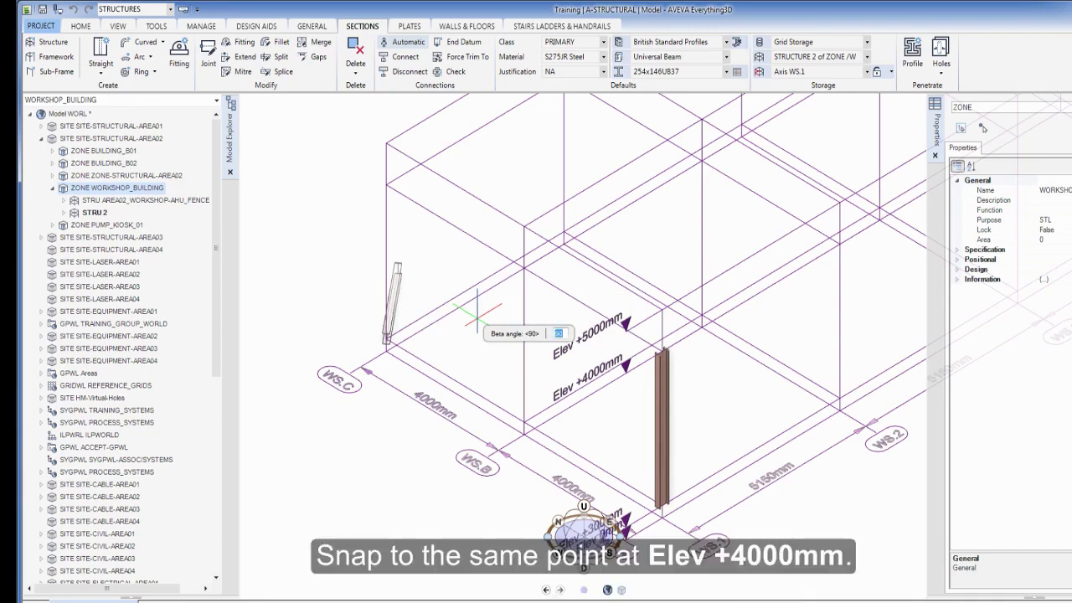
key("Return")
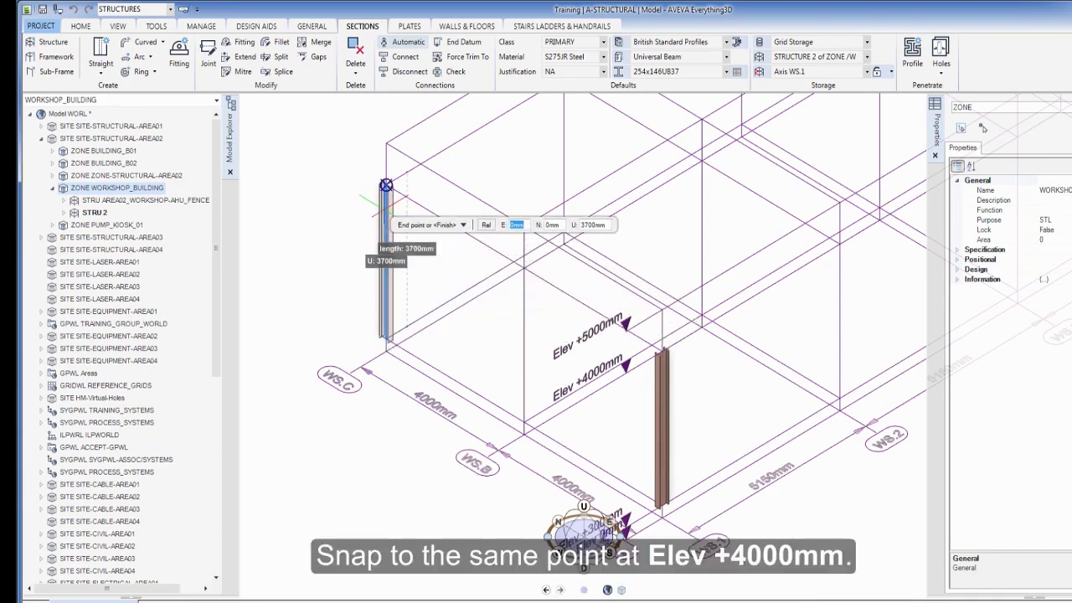
left_click(386, 185)
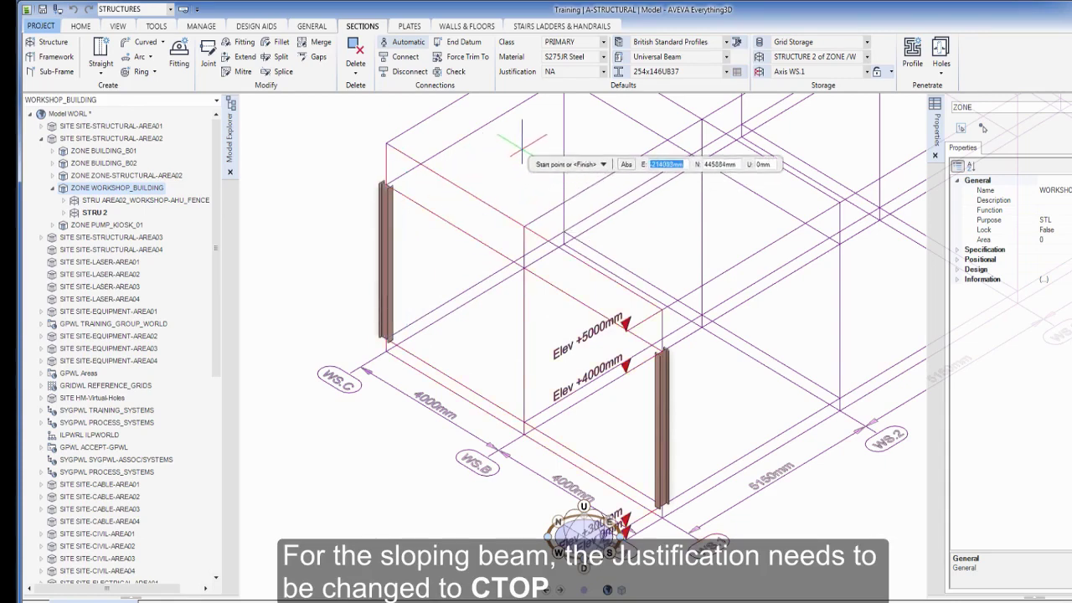
Set CTOP justification and draw a 0° beta sloping roof beam from the WS.C column top
left_click(607, 72)
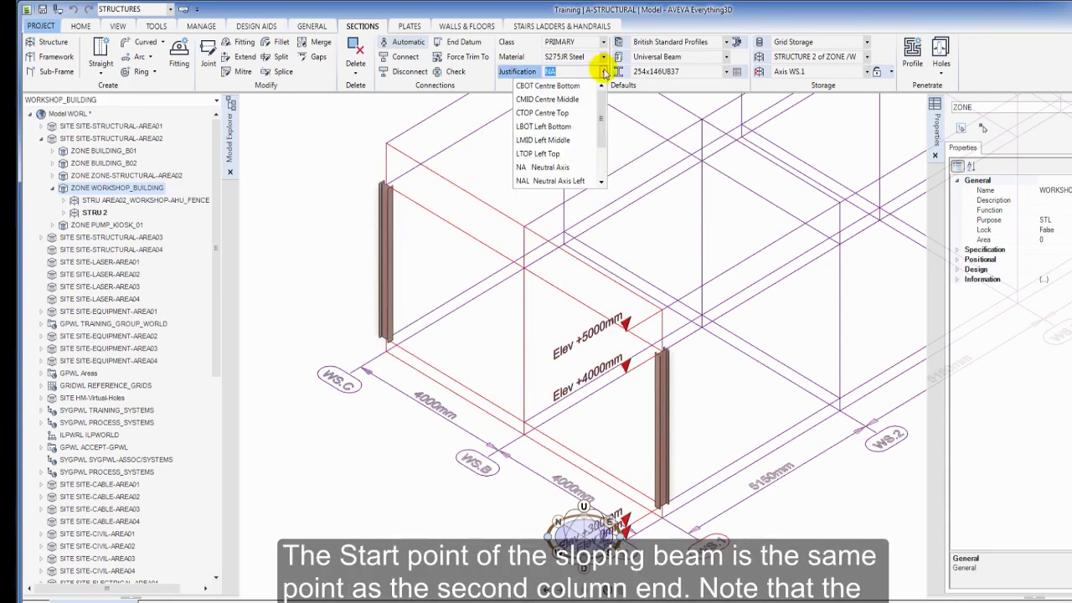
left_click(553, 113)
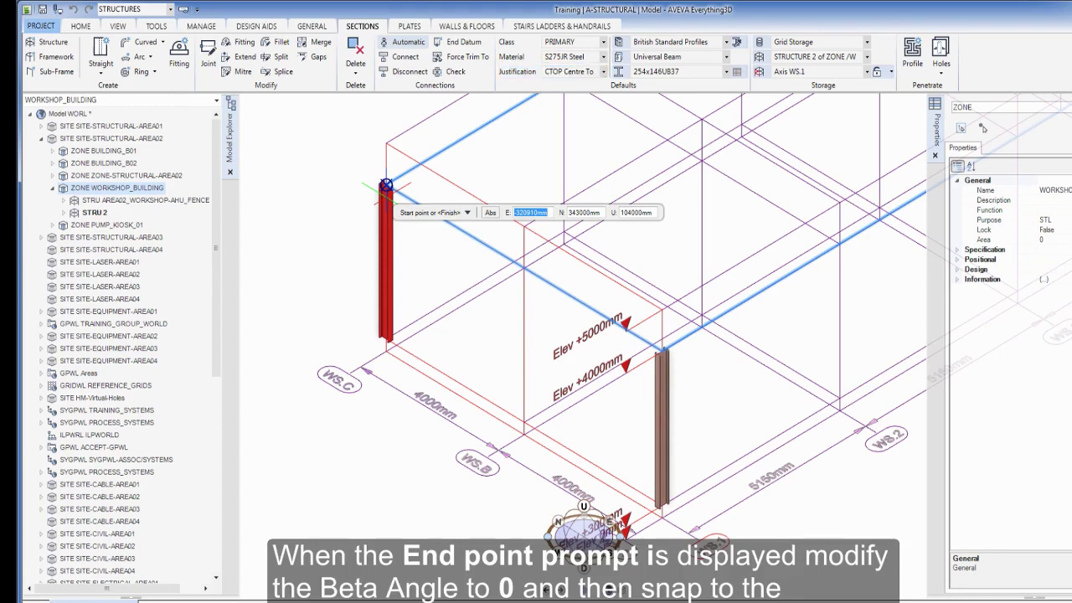
left_click(386, 184)
left_click(473, 212)
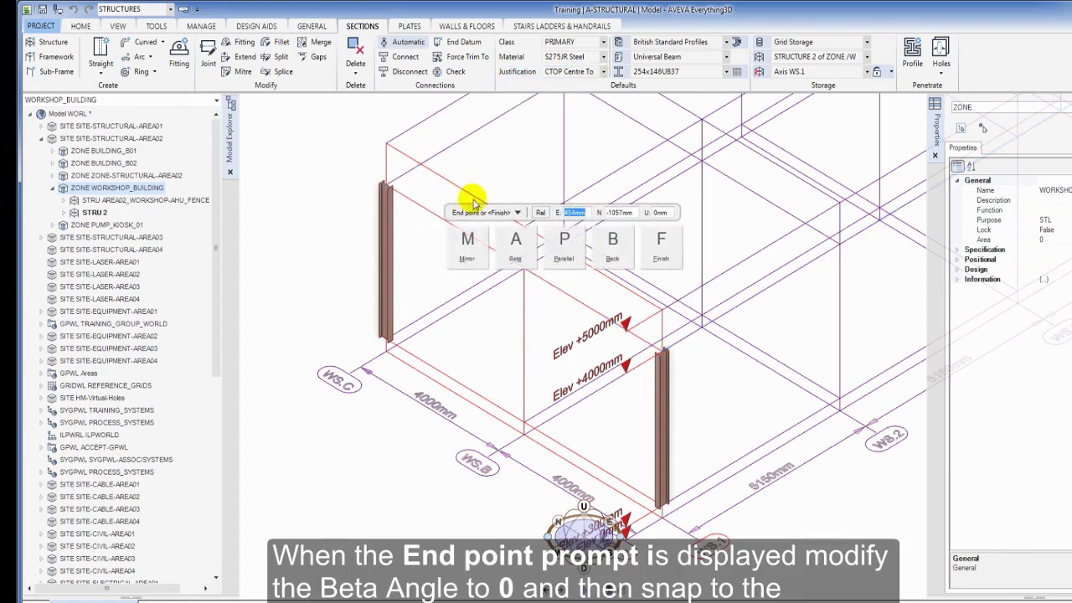
left_click(517, 247)
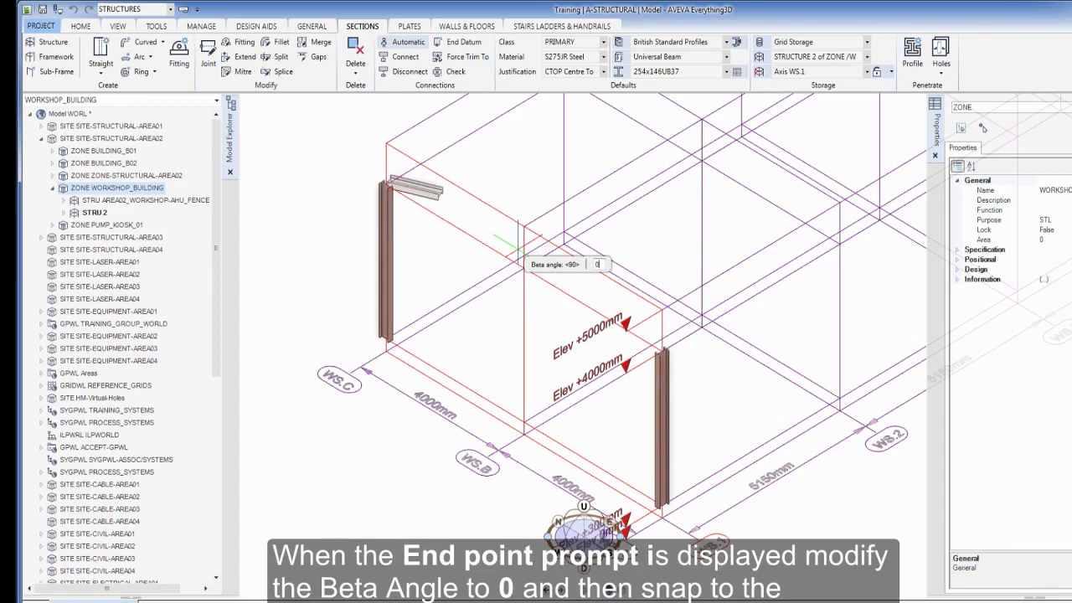
type("0")
key("Return")
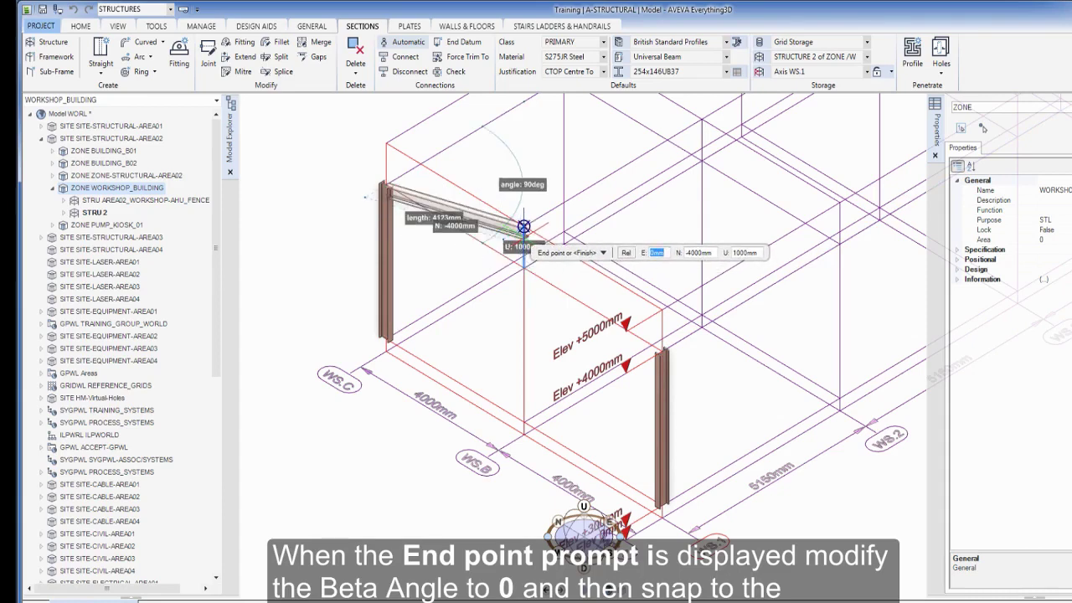
key("Escape")
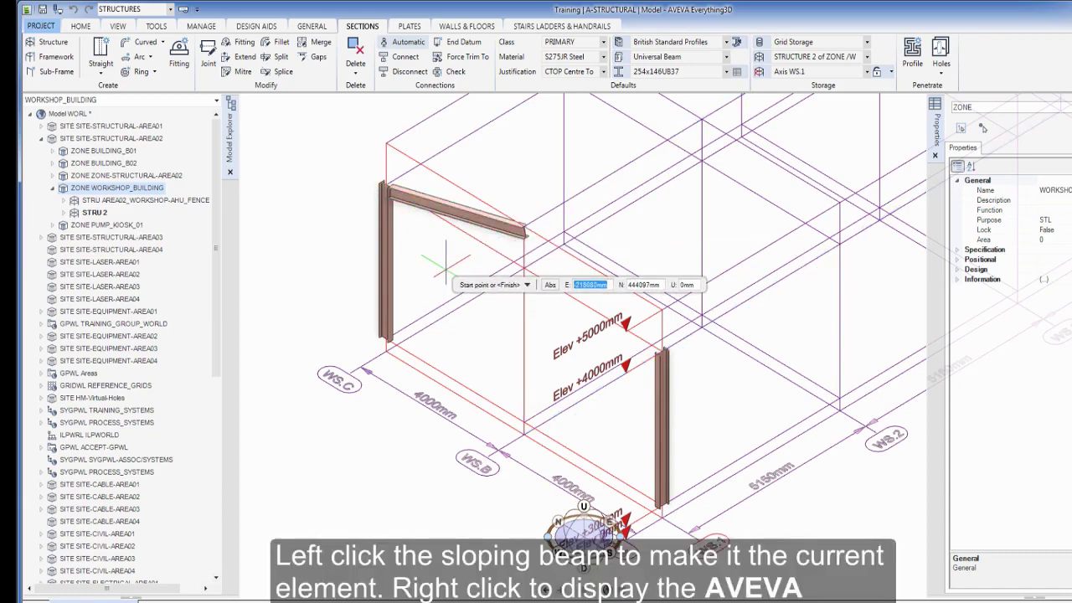
Mirror the sloping roof beam about two points on grid WS.B, creating GENSEC 4
key("Escape")
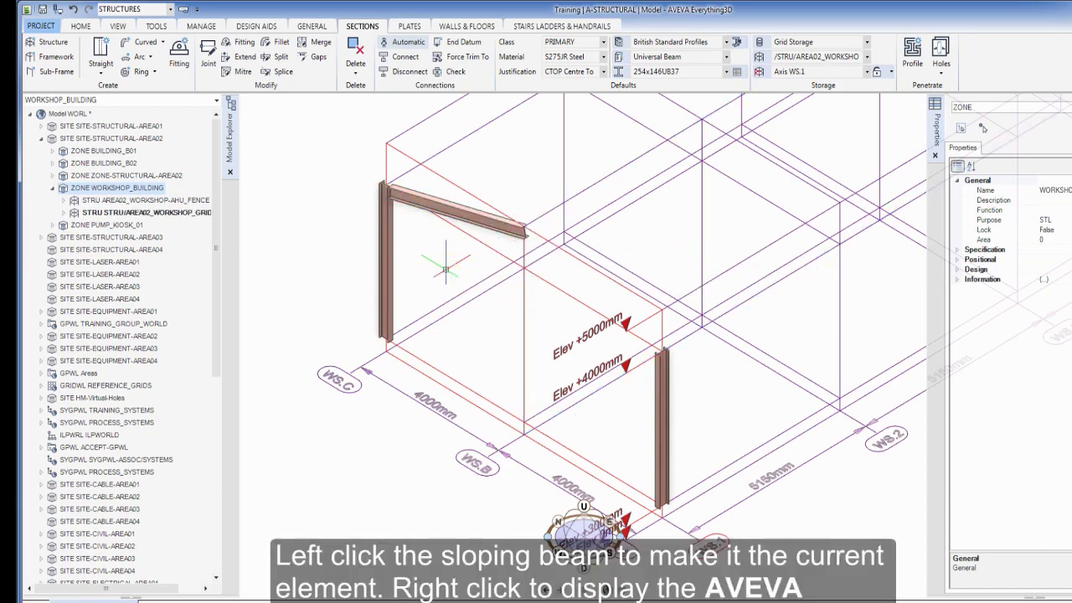
left_click(468, 214)
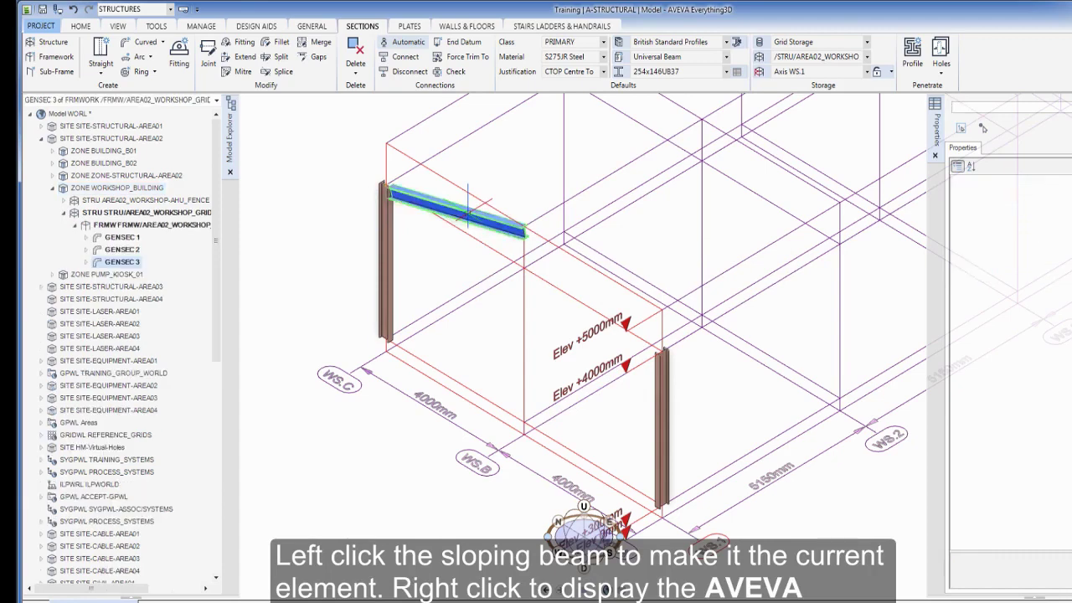
right_click(467, 216)
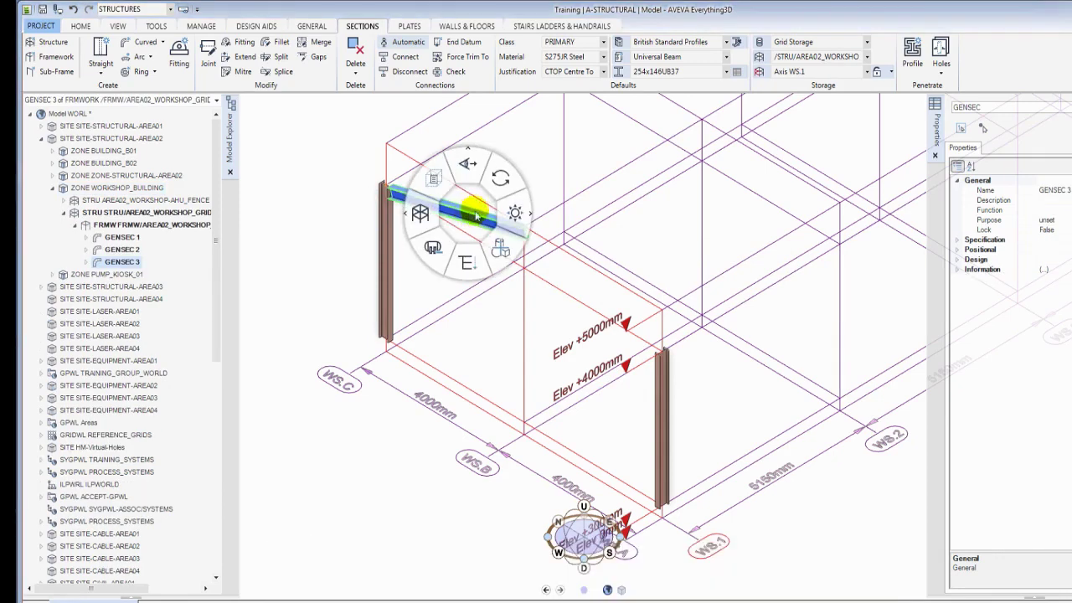
right_click(507, 212)
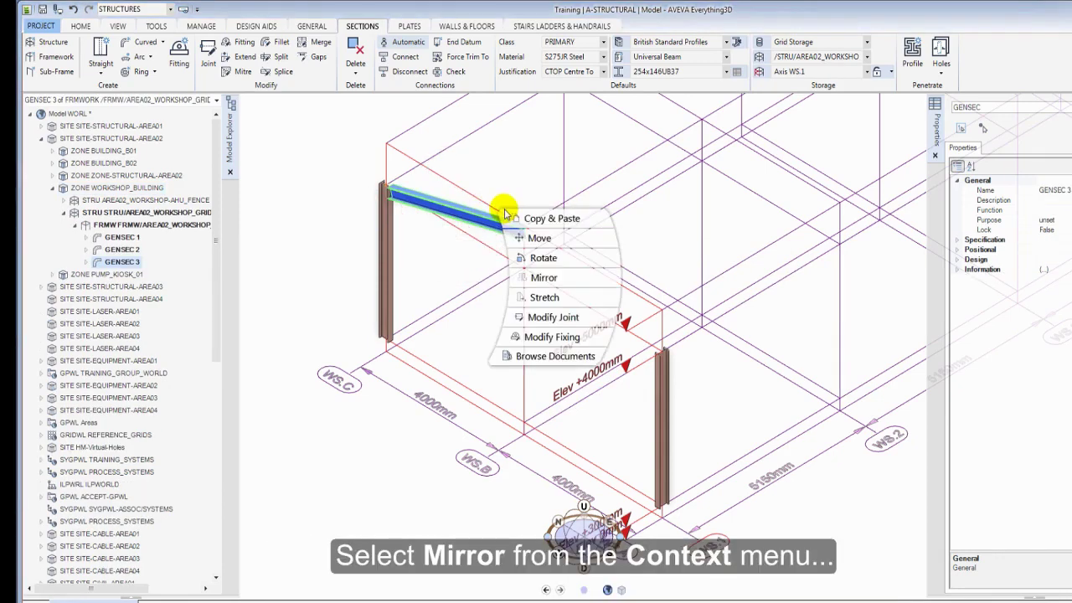
left_click(544, 278)
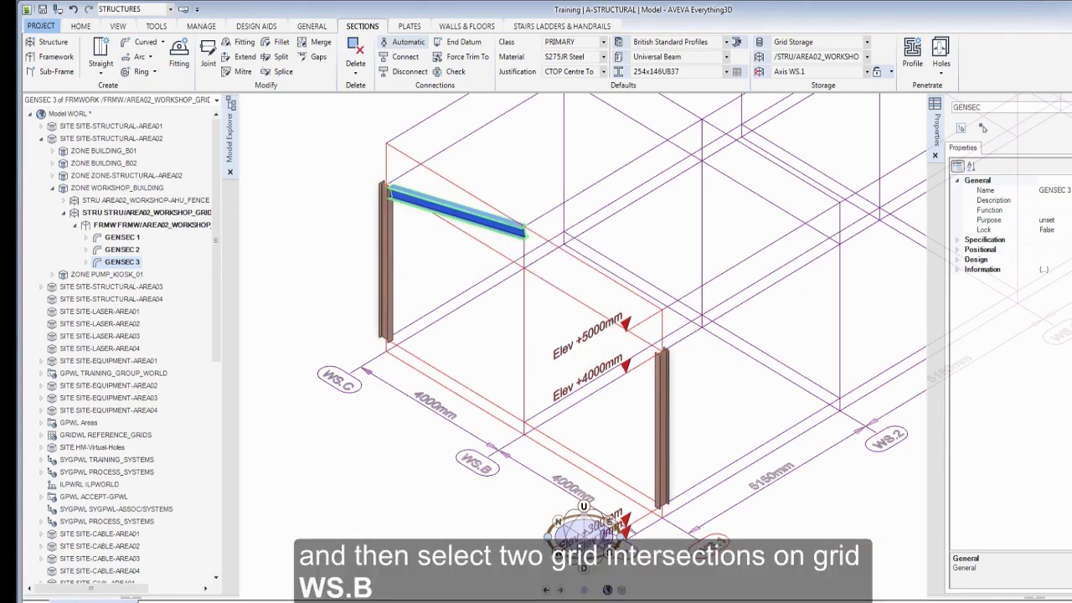
left_click(524, 226)
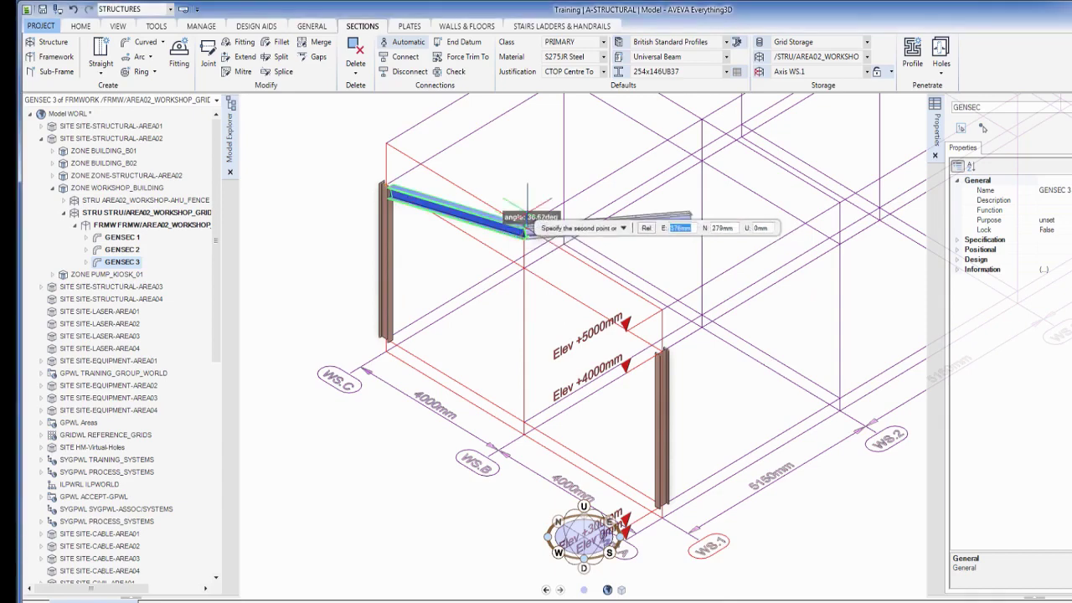
left_click(702, 119)
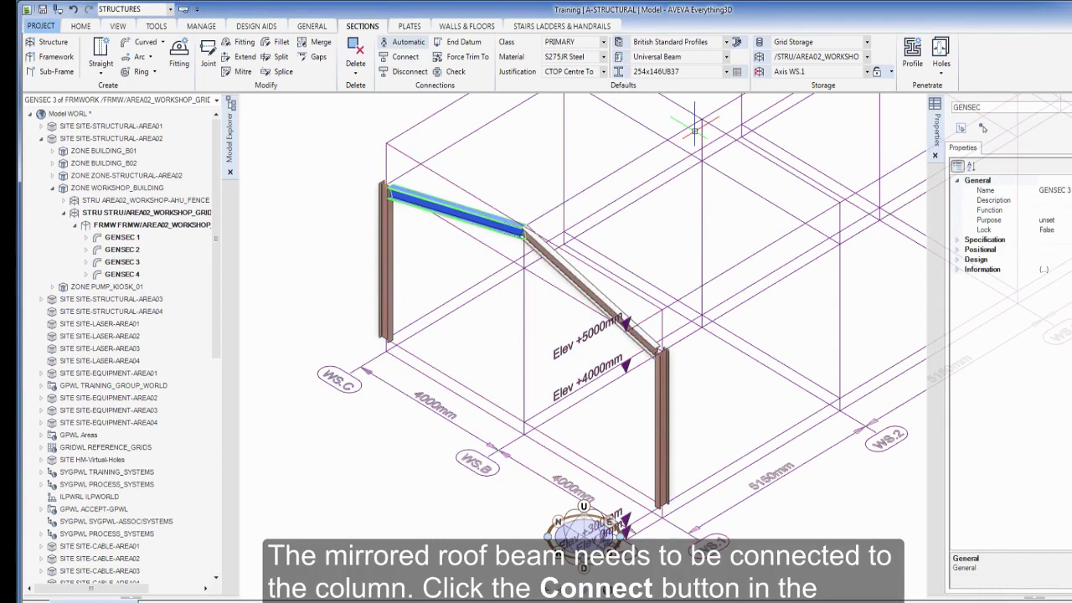
Connect the end of beam GENSEC 4 to the top of the second column
left_click(409, 58)
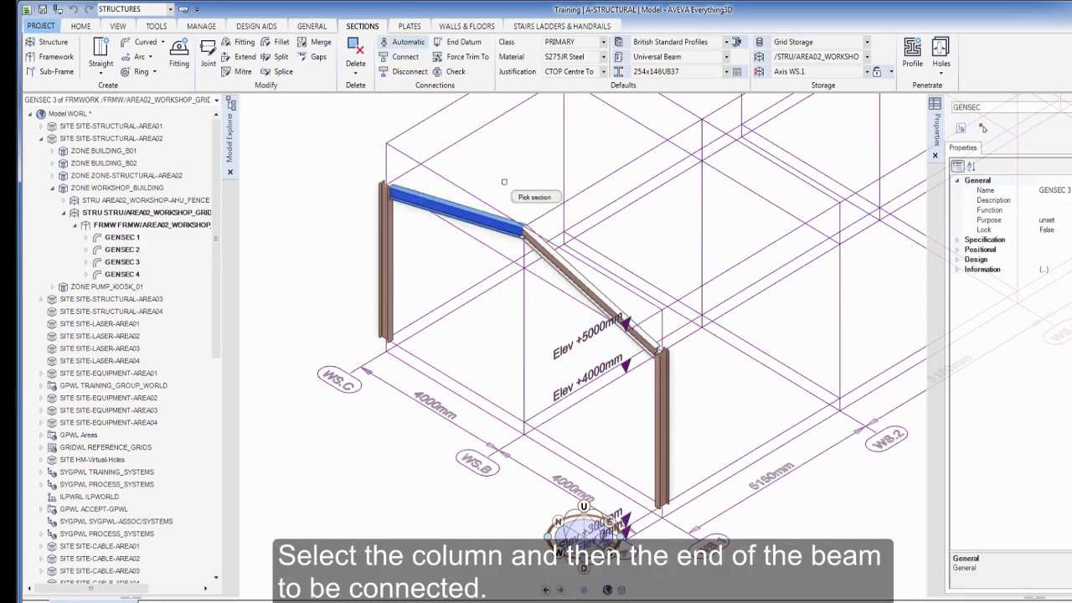
left_click(663, 375)
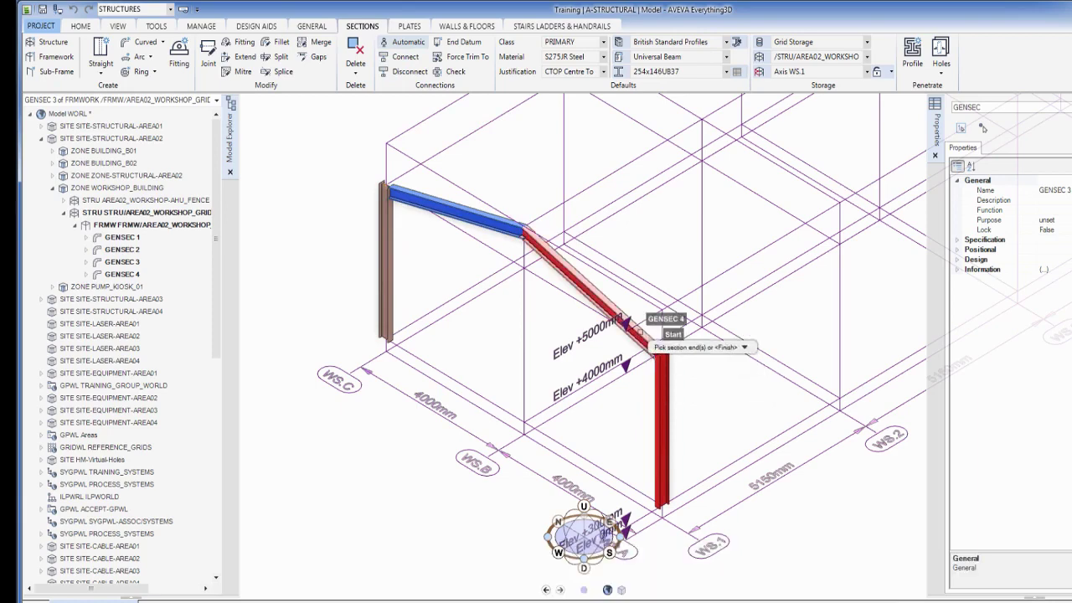
left_click(653, 352)
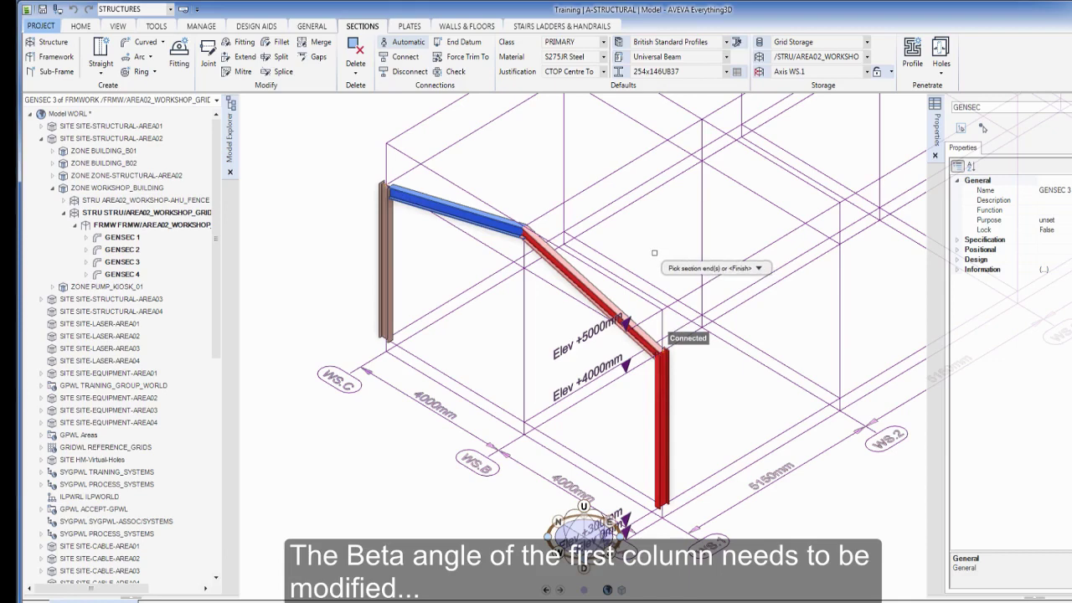
key("Escape")
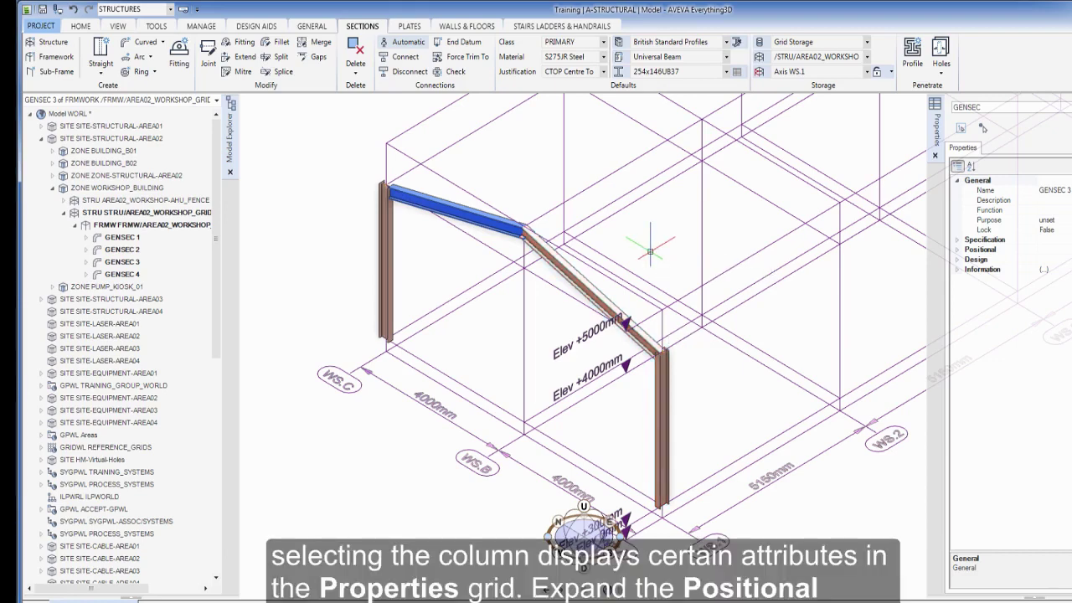
Change column GENSEC 1's Positional Beta angle to 90 in the Properties grid
left_click(662, 387)
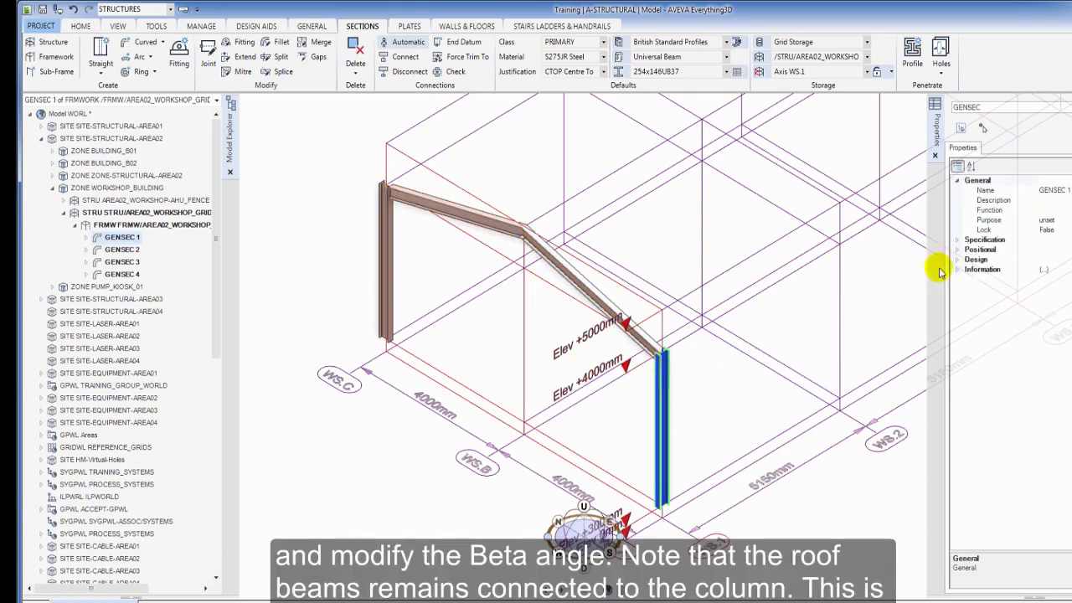
left_click(957, 240)
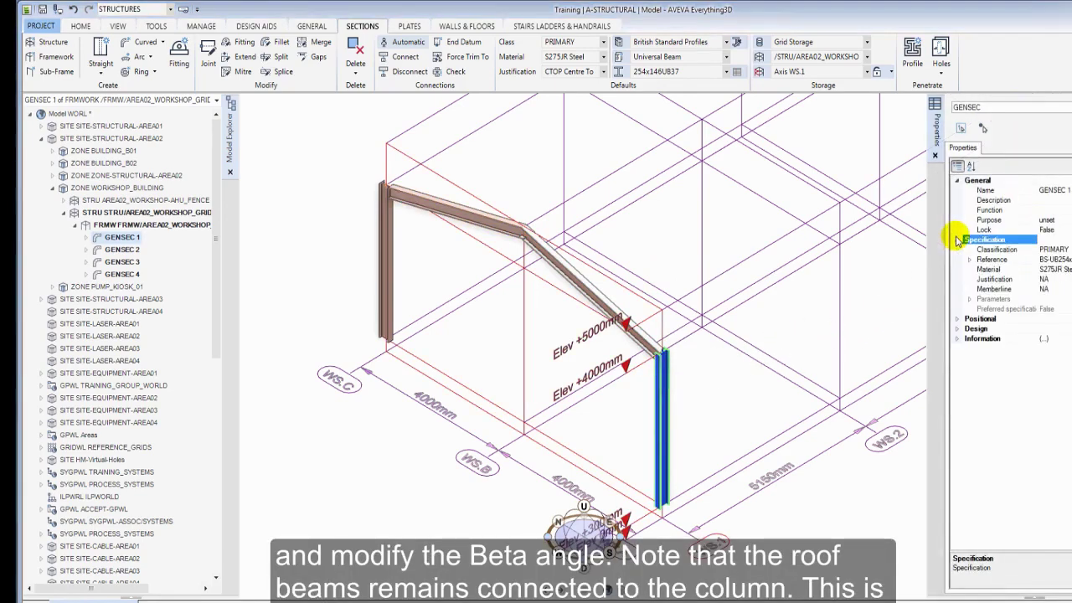
left_click(958, 320)
left_click(1035, 328)
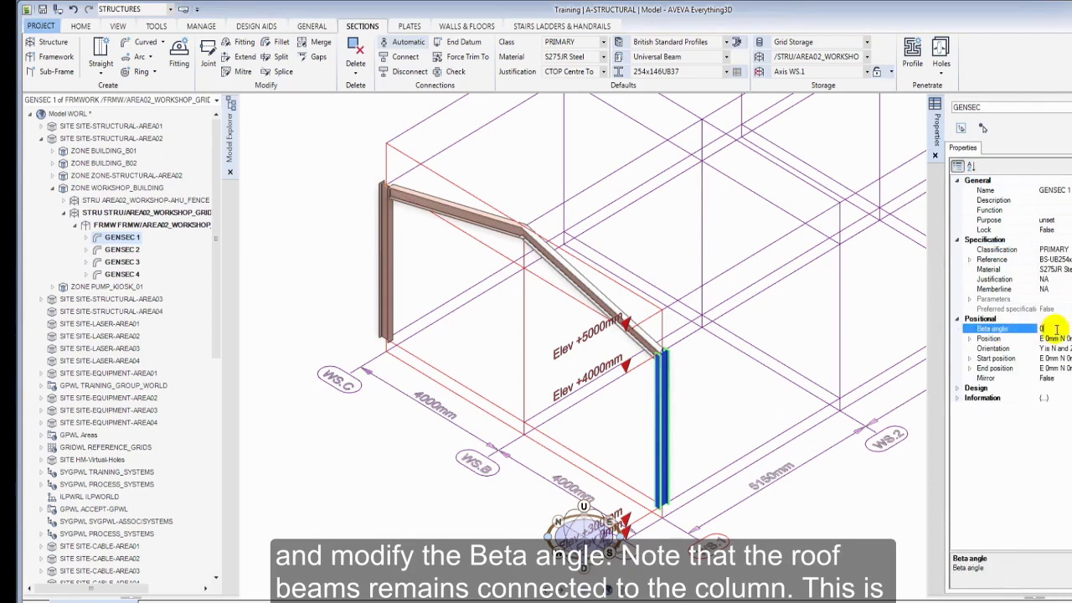
left_click(1068, 328)
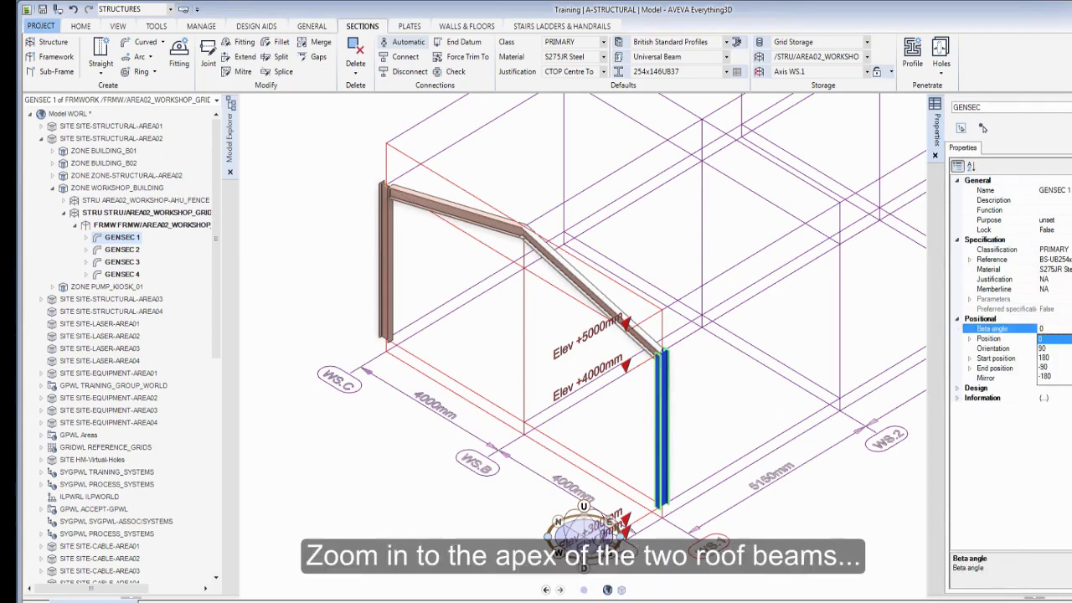
left_click(1057, 348)
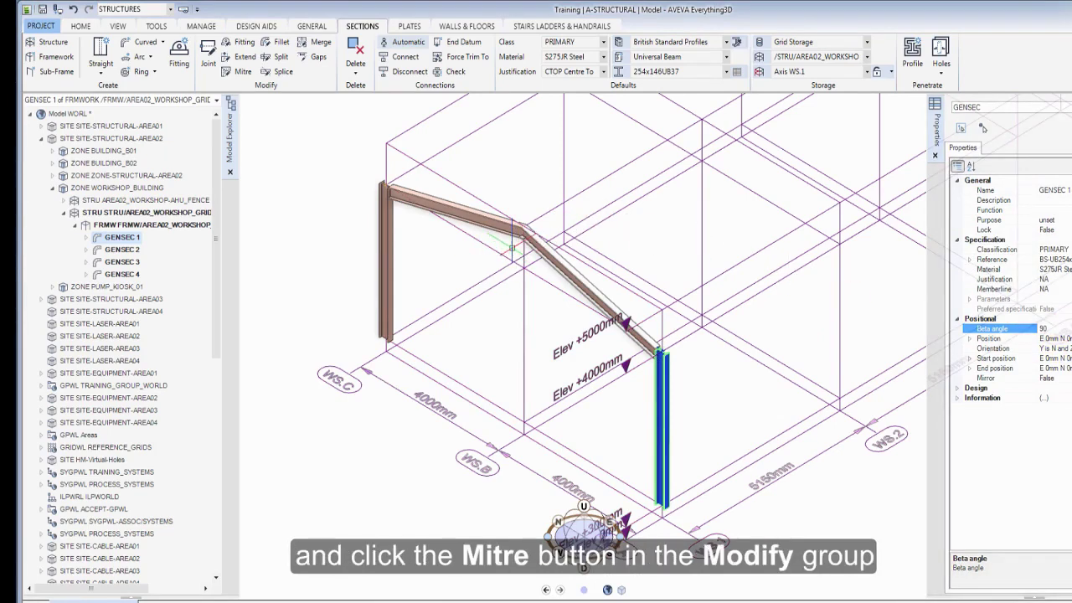
Mitre roof beams GENSEC 3 and GENSEC 4 together at the apex
scroll(521, 249, "up", 5)
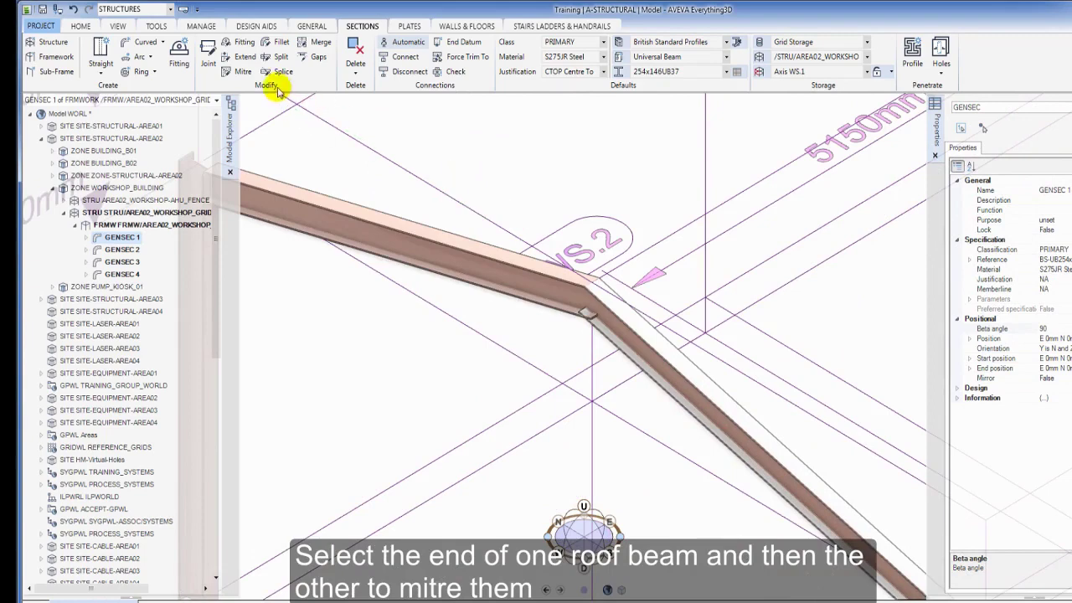
left_click(243, 73)
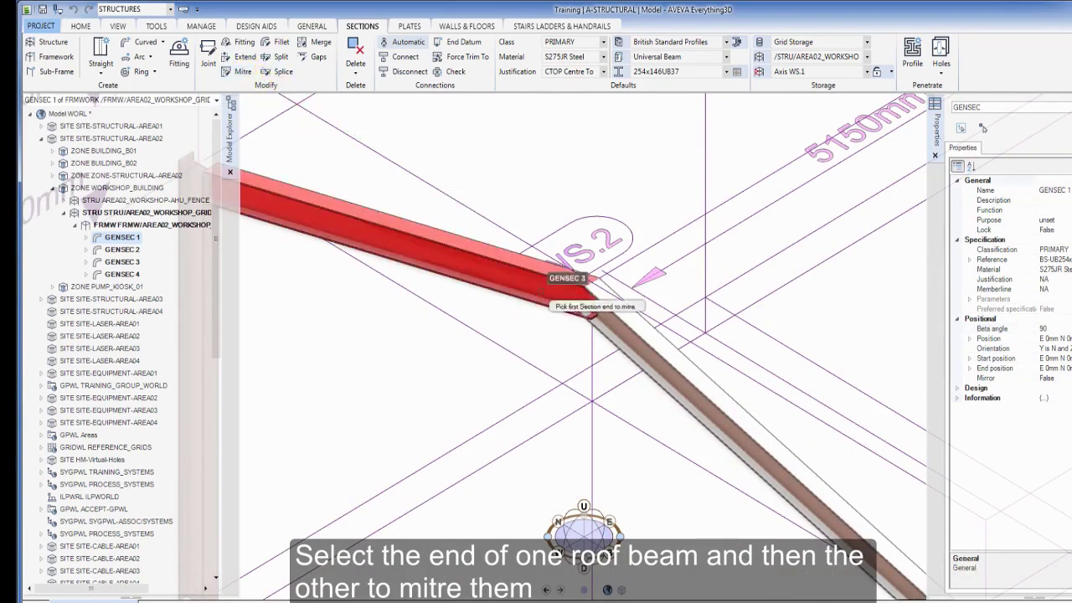
left_click(550, 274)
left_click(623, 308)
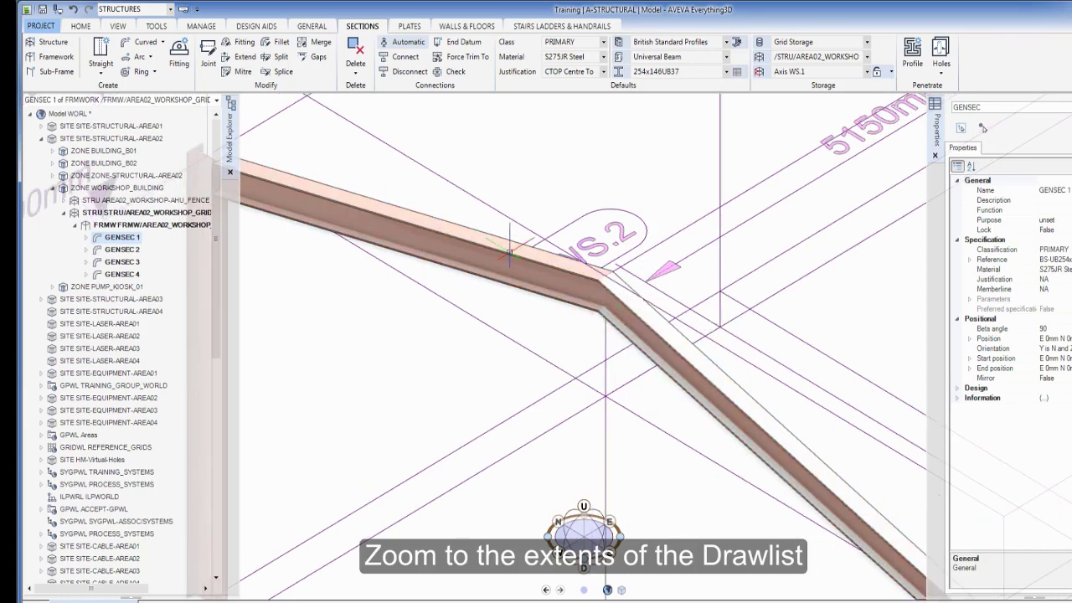
Zoom to the model extents and fence-select the portal frame's four sections, recentring the view
left_click(123, 32)
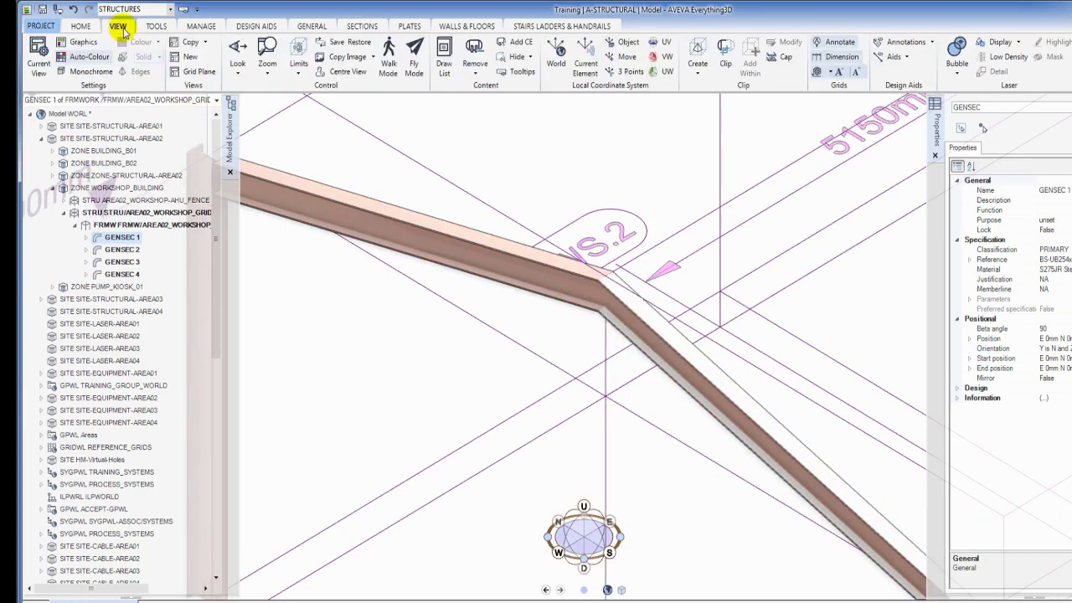
left_click(269, 77)
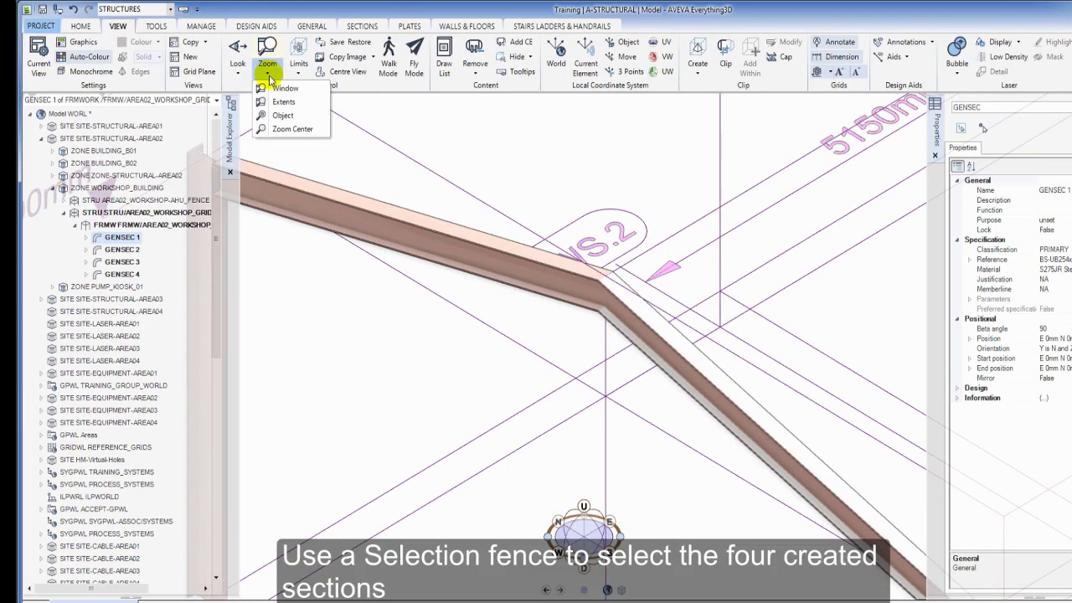
left_click(284, 102)
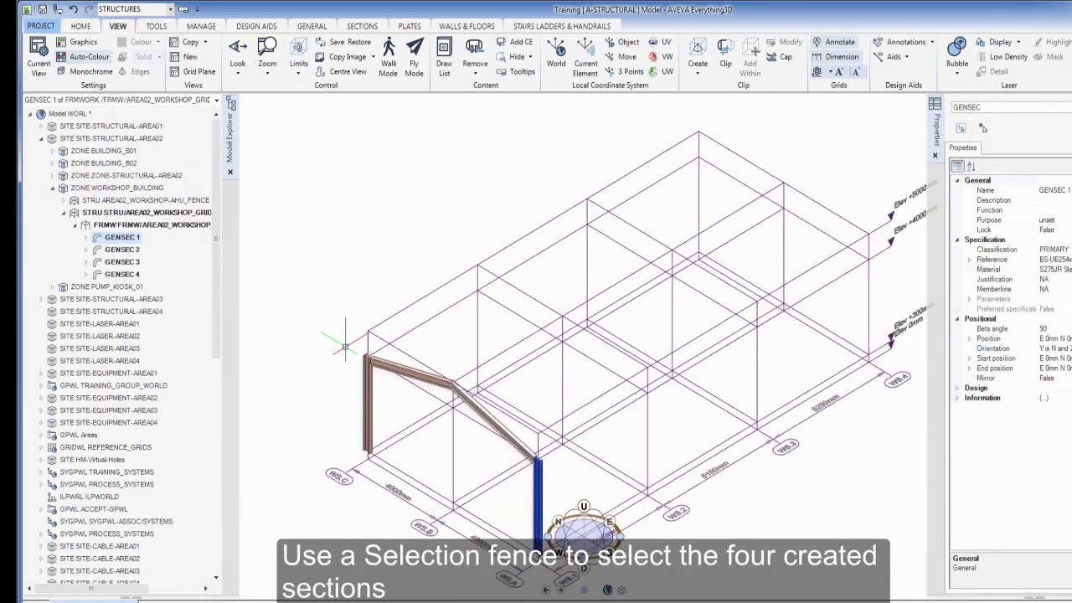
left_click_drag(345, 341, 551, 597)
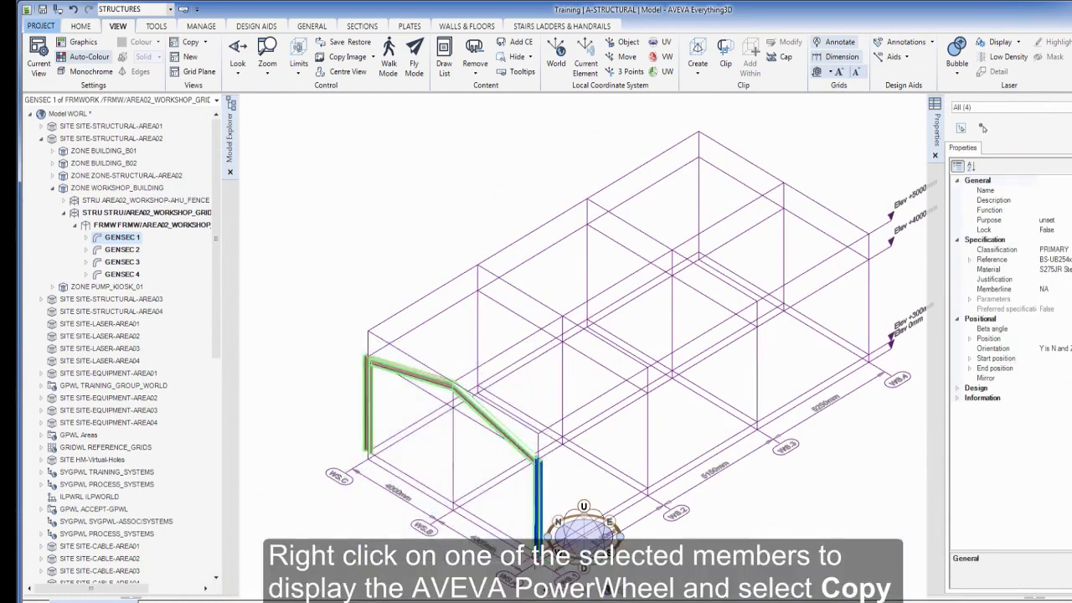
middle_click_drag(531, 555, 519, 456)
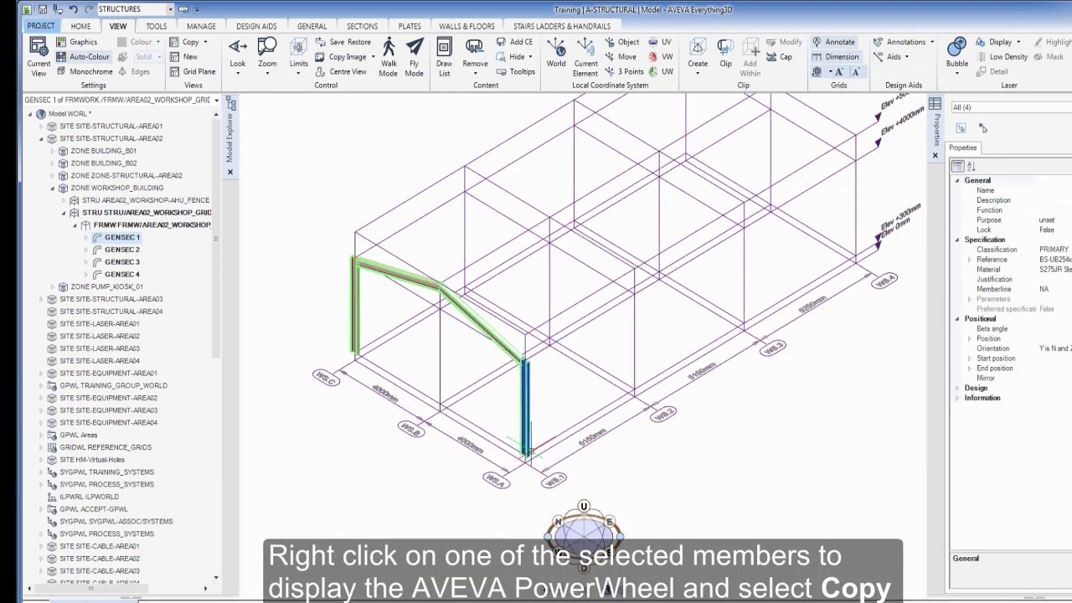
Copy the frame from its column base onto axes WS.2, WS.3 and WS.4, then make STRU current
right_click(524, 394)
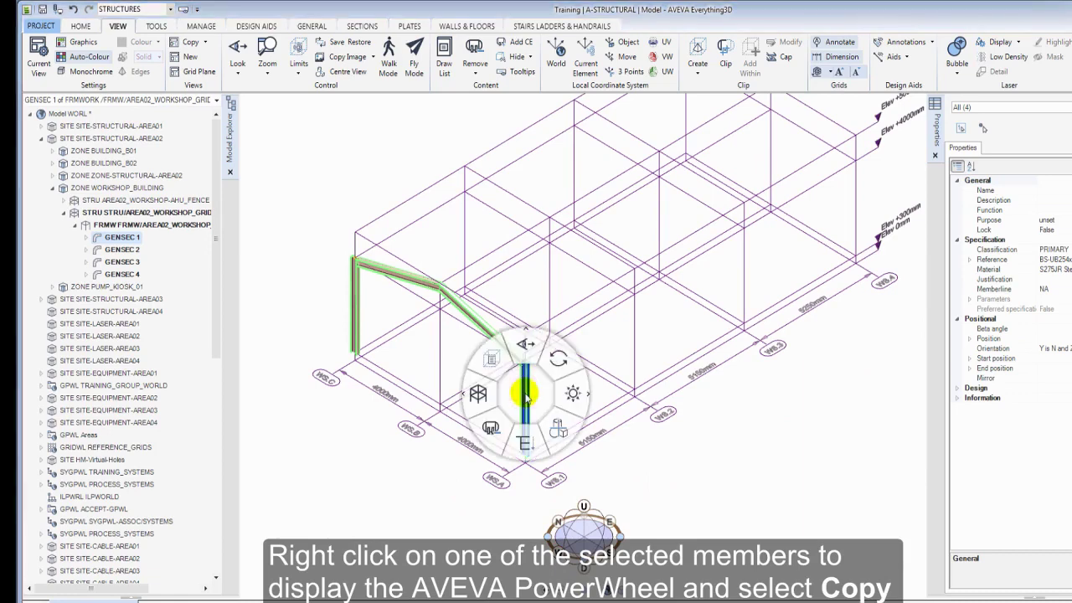
mouse_move(575, 395)
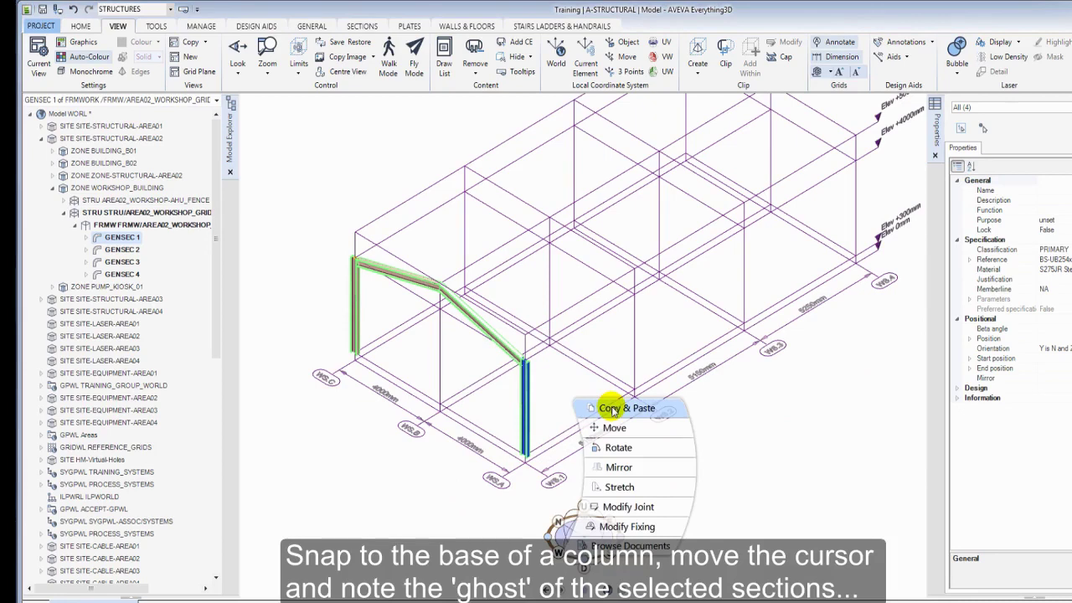
left_click(613, 409)
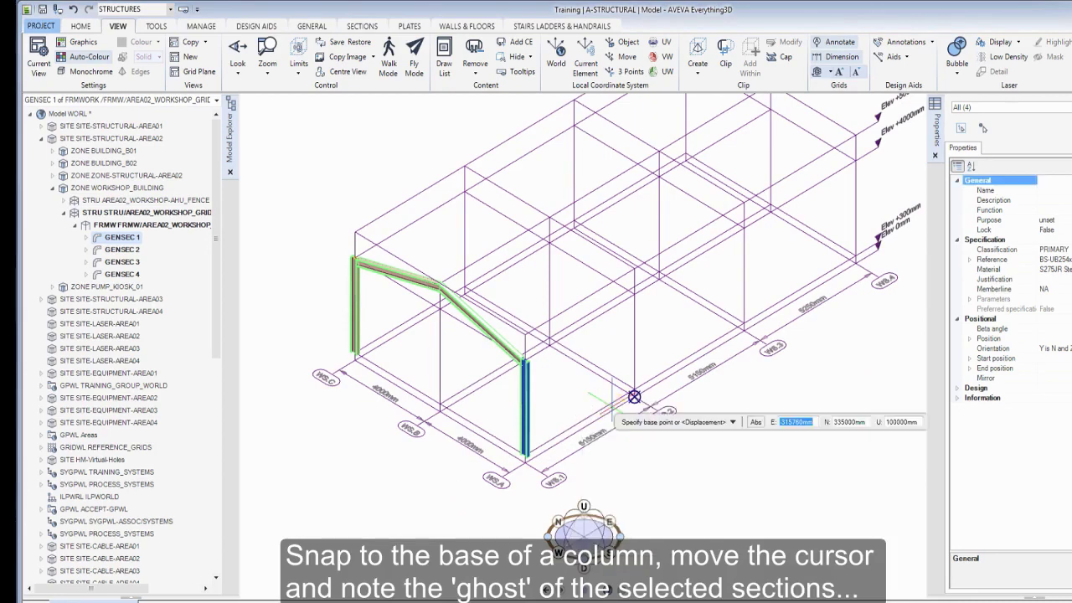
left_click(524, 455)
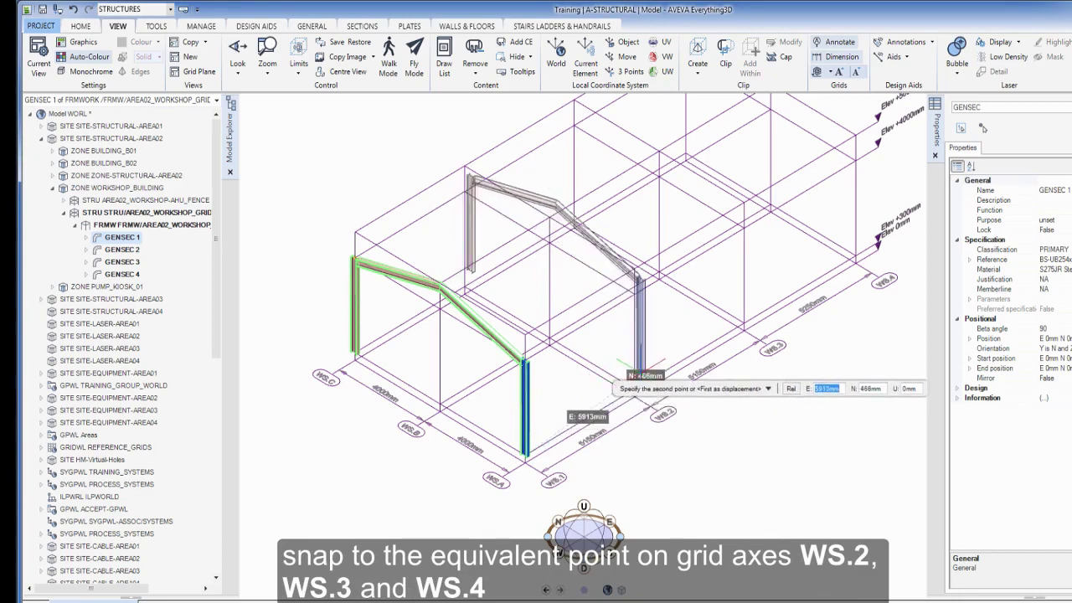
left_click(634, 389)
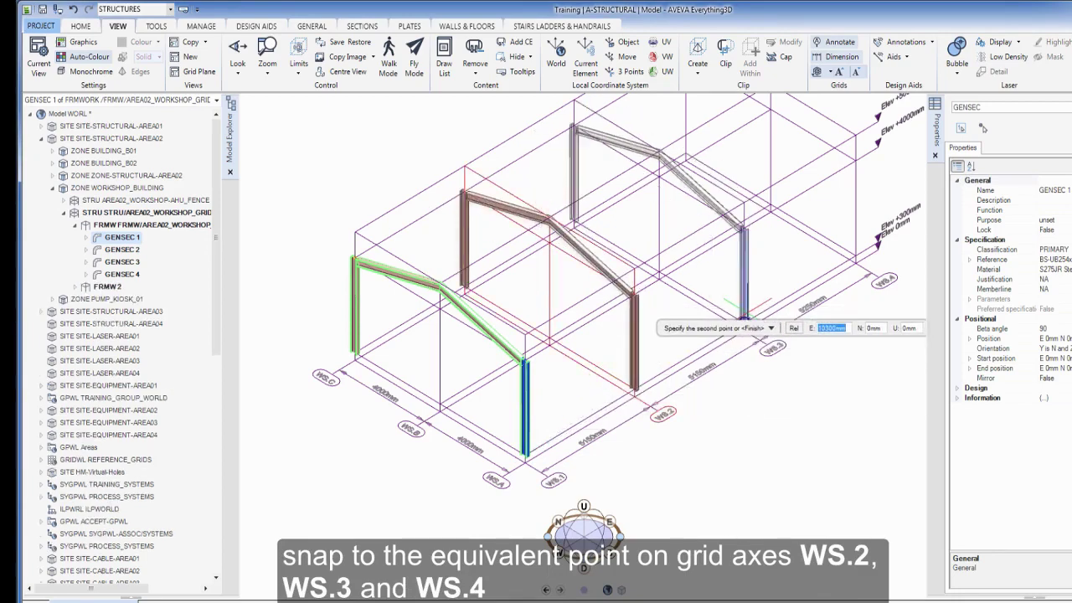
left_click(758, 272)
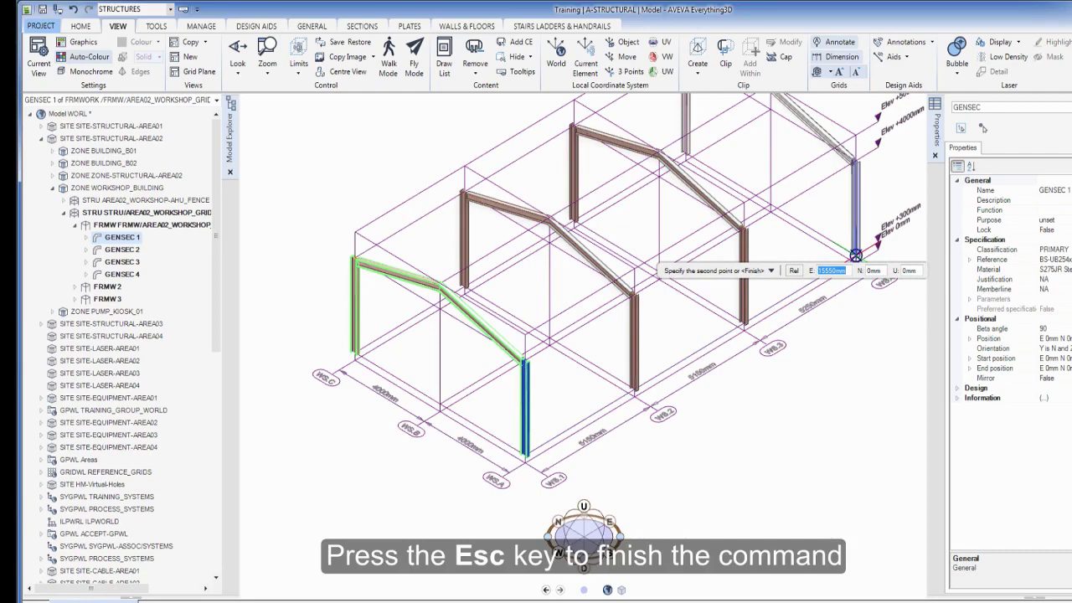
left_click(856, 255)
key("Escape")
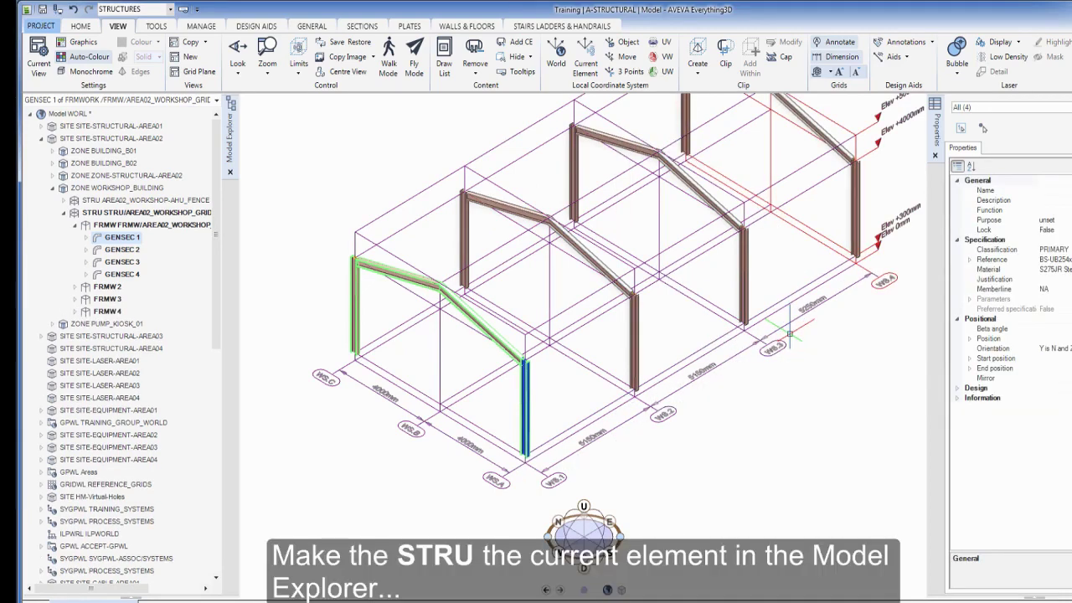
left_click(147, 212)
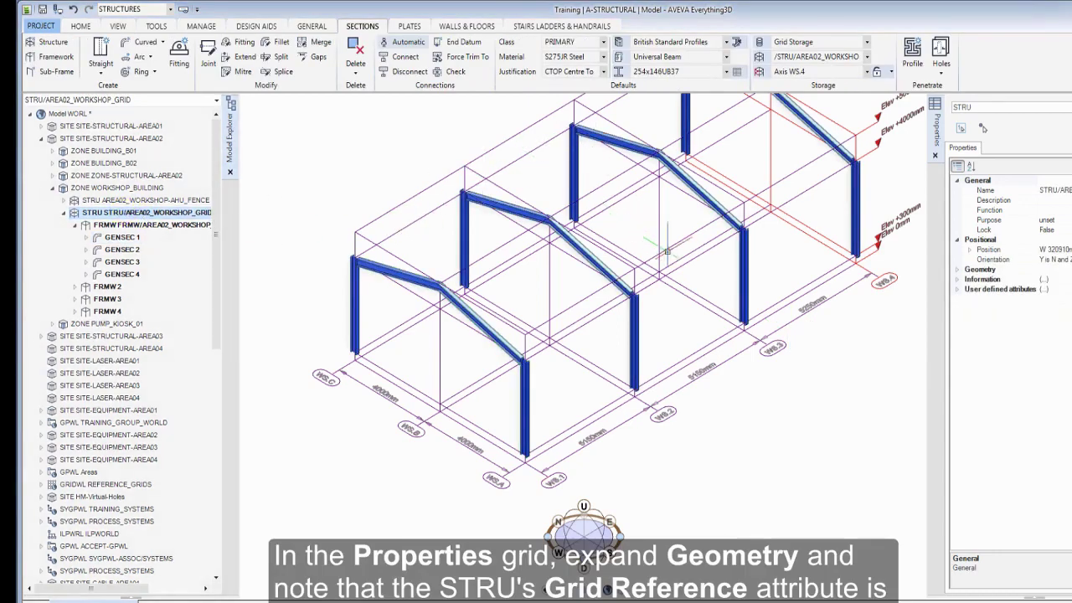
Show the STRU's Grid reference and check that FRMW 1 to FRMW 4 sit on WS.1 to WS.4
left_click(958, 270)
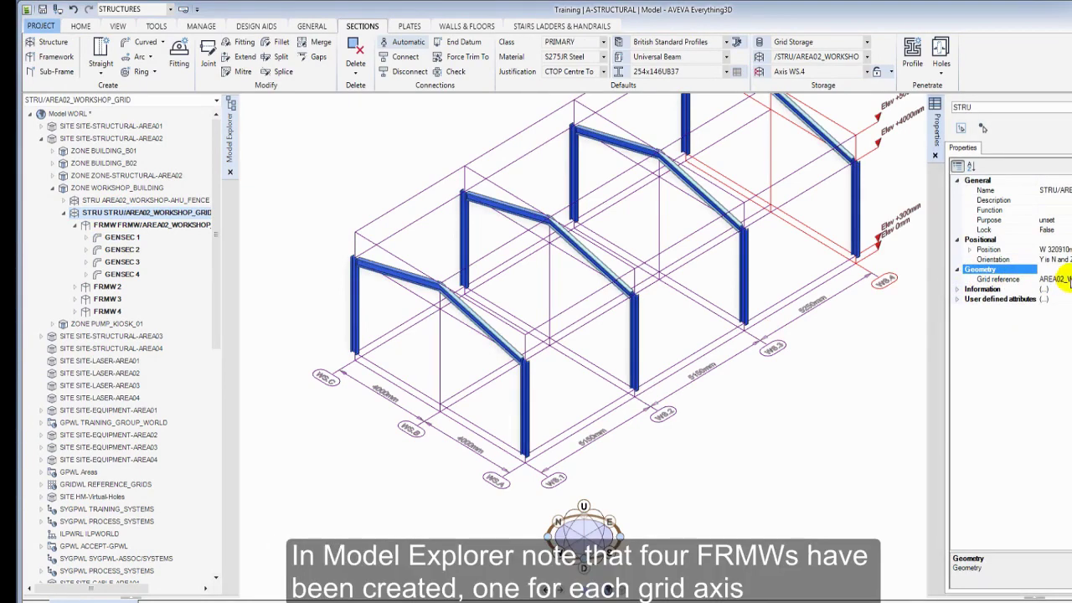
left_click(99, 228)
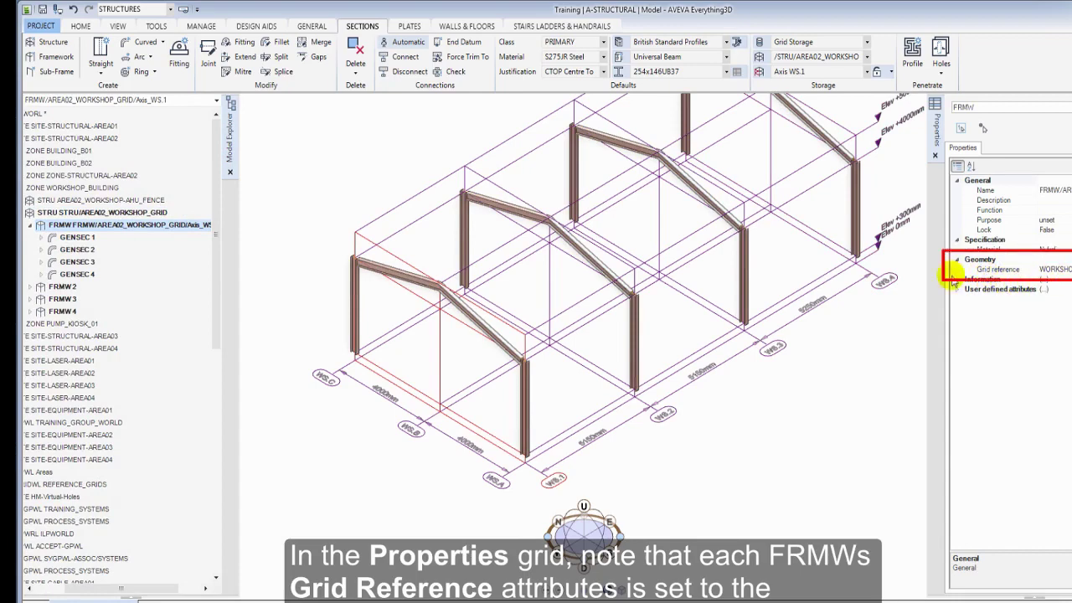
left_click(61, 287)
left_click(62, 299, "ctrl")
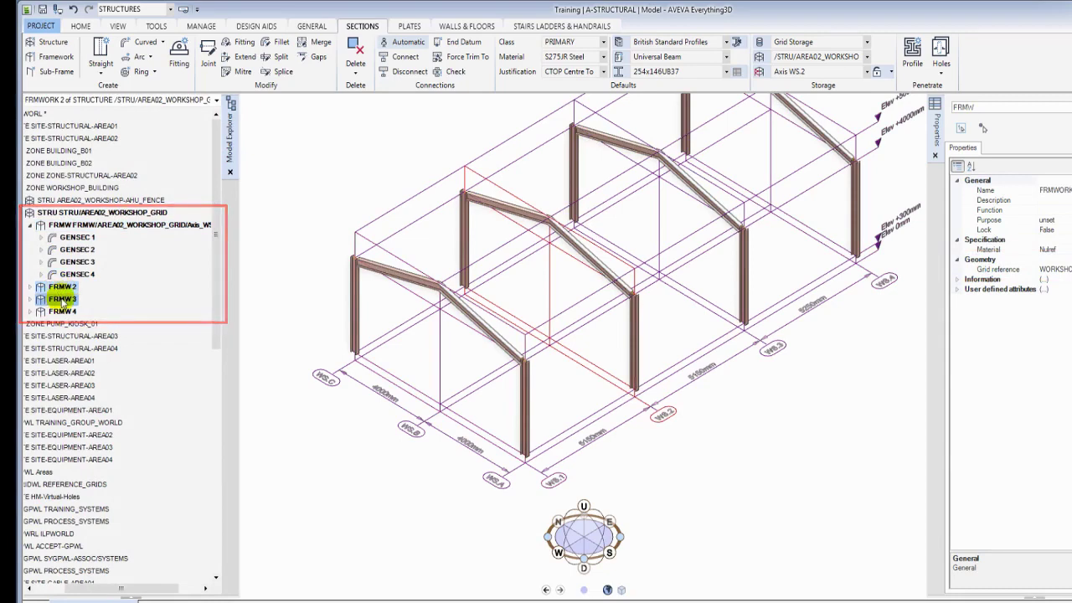
left_click(62, 300)
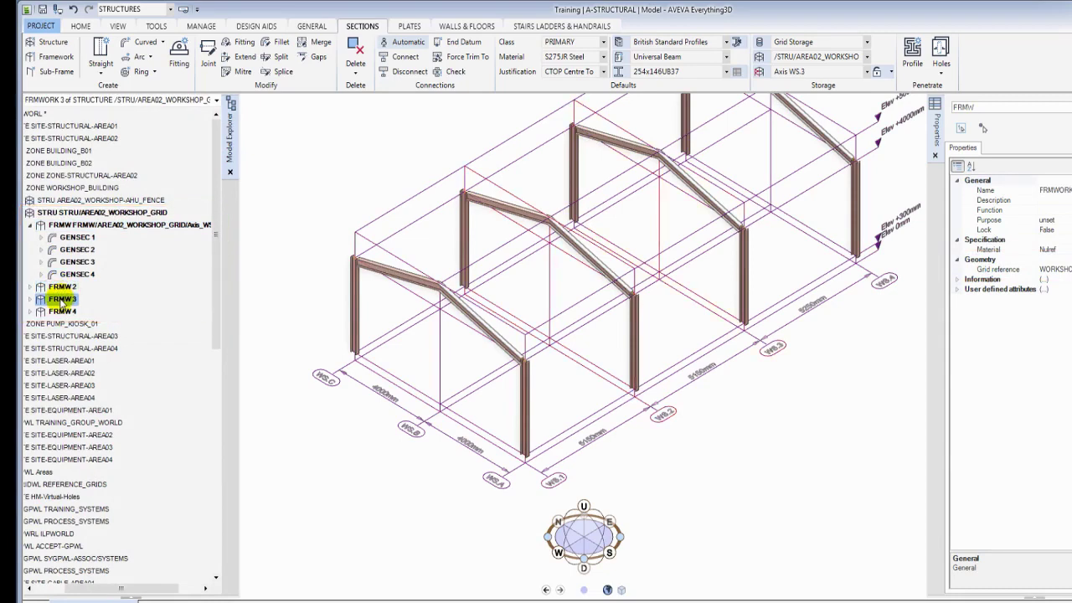
left_click(62, 310)
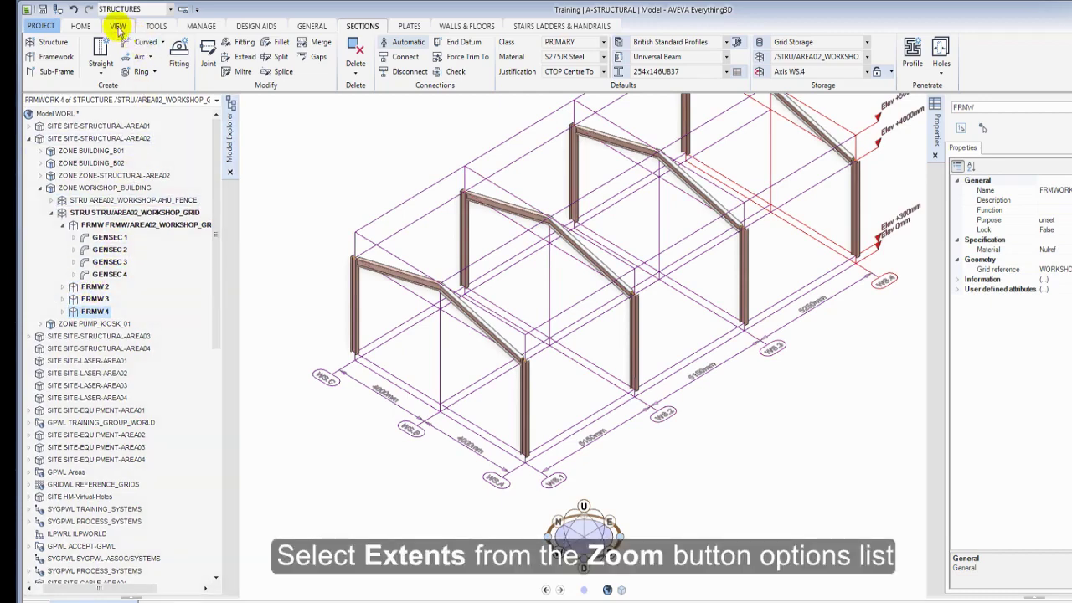
Zoom to the model extents and shift the view slightly upward
left_click(118, 27)
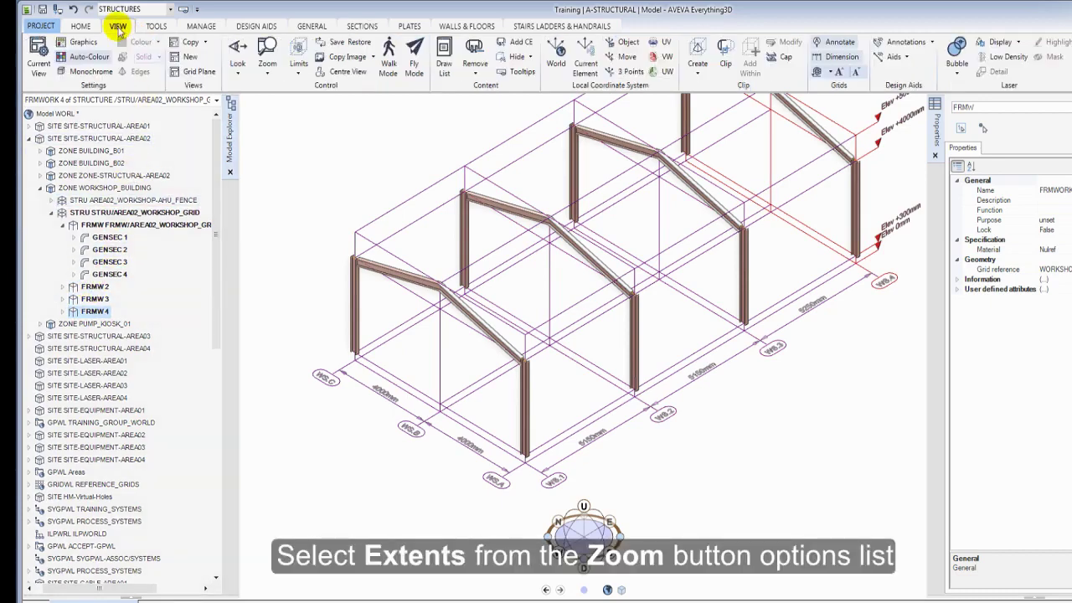
left_click(267, 73)
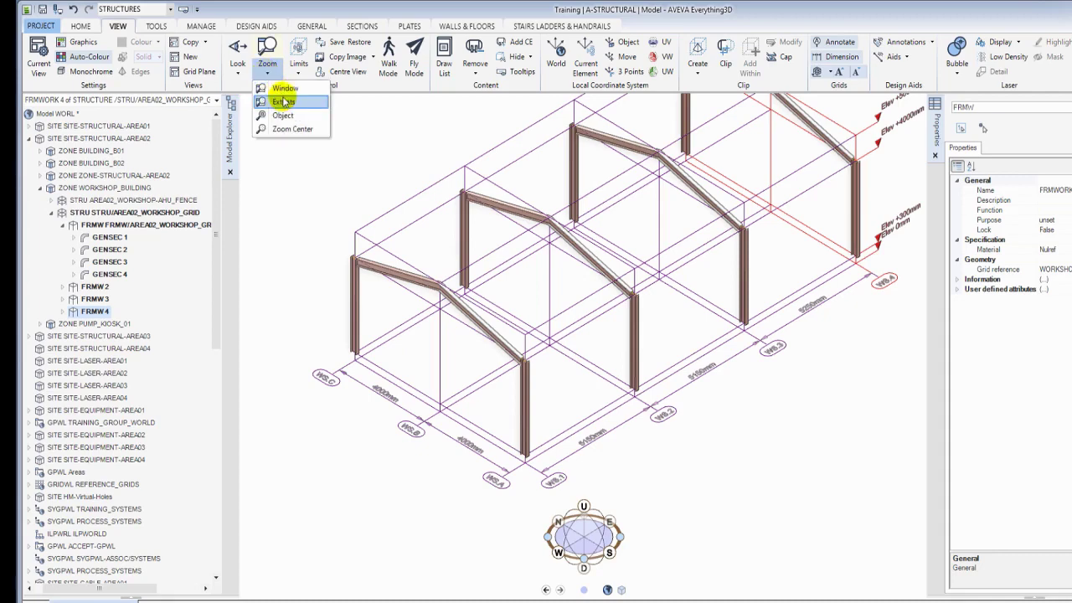
left_click(285, 102)
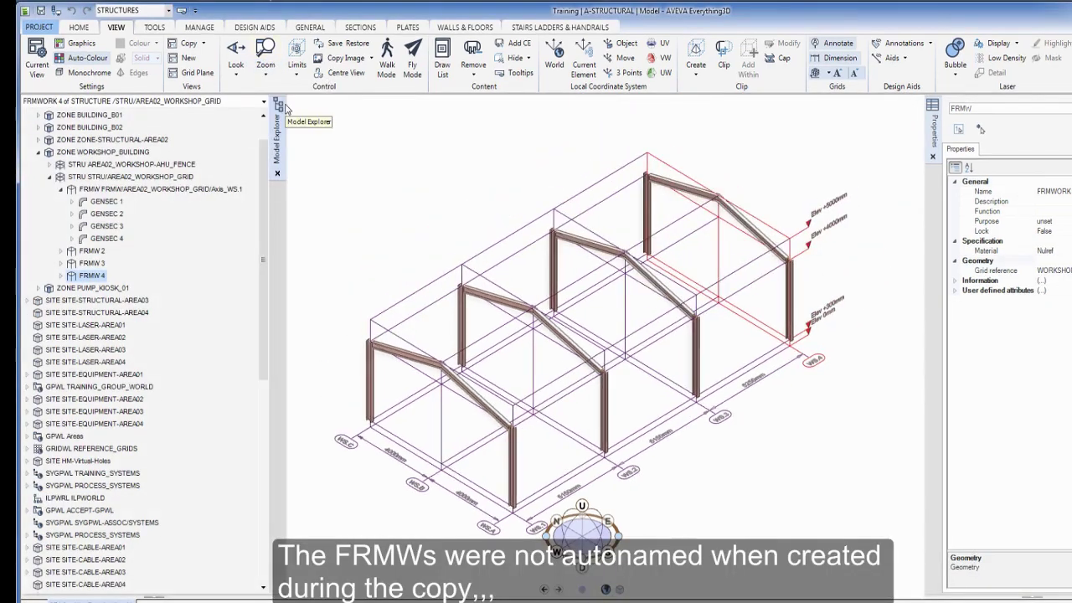
middle_click_drag(502, 501, 508, 461)
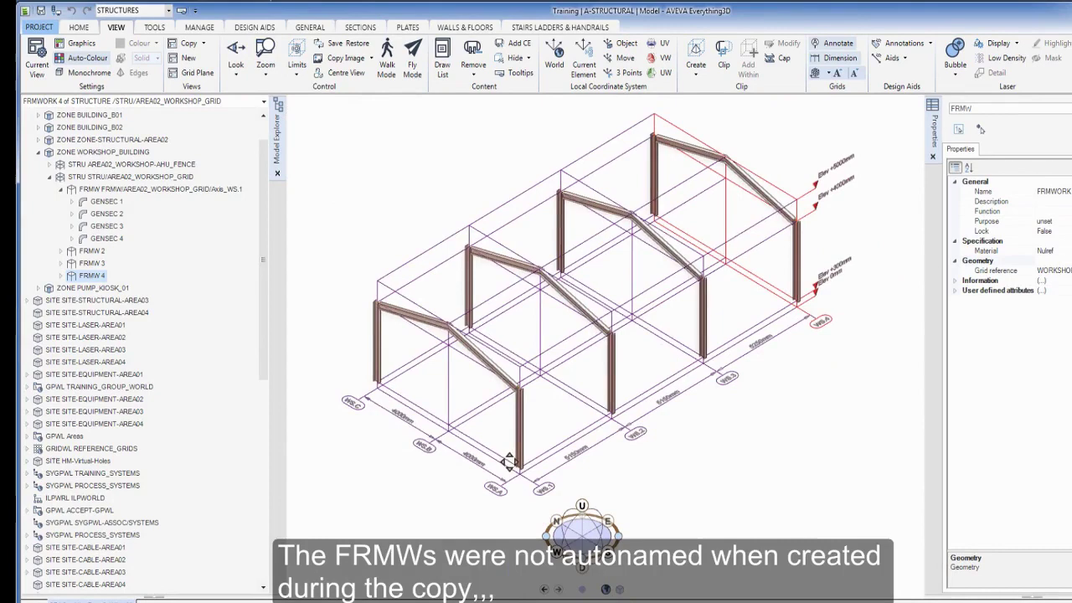
Autoname FRMW 4, FRMW 3 and FRMW 2 (CE Only) as Axis_WS.4, Axis_WS.3 and Axis_WS.2
left_click(155, 27)
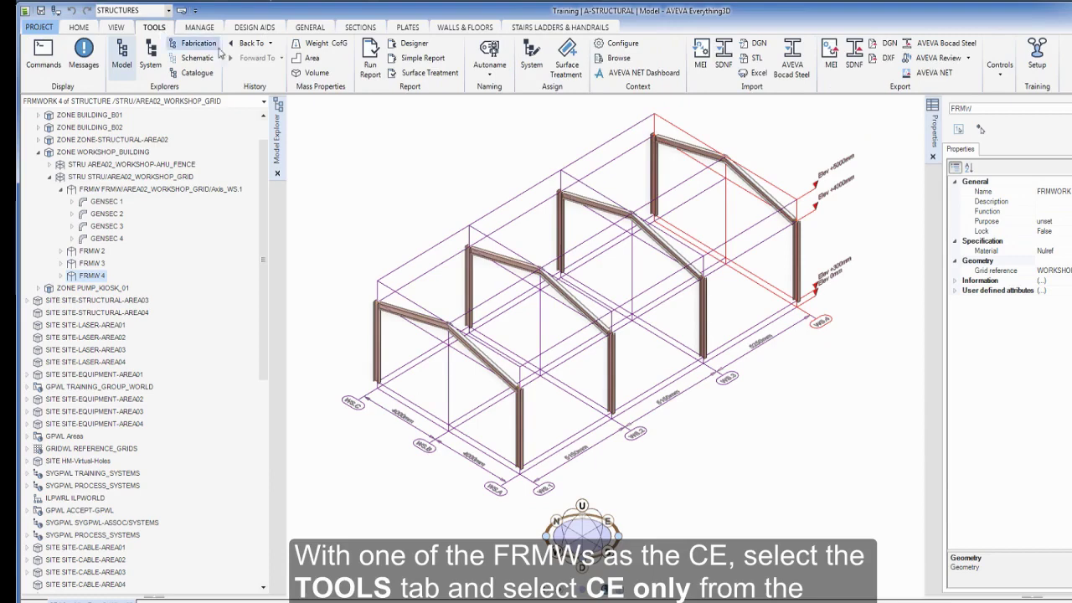
left_click(489, 76)
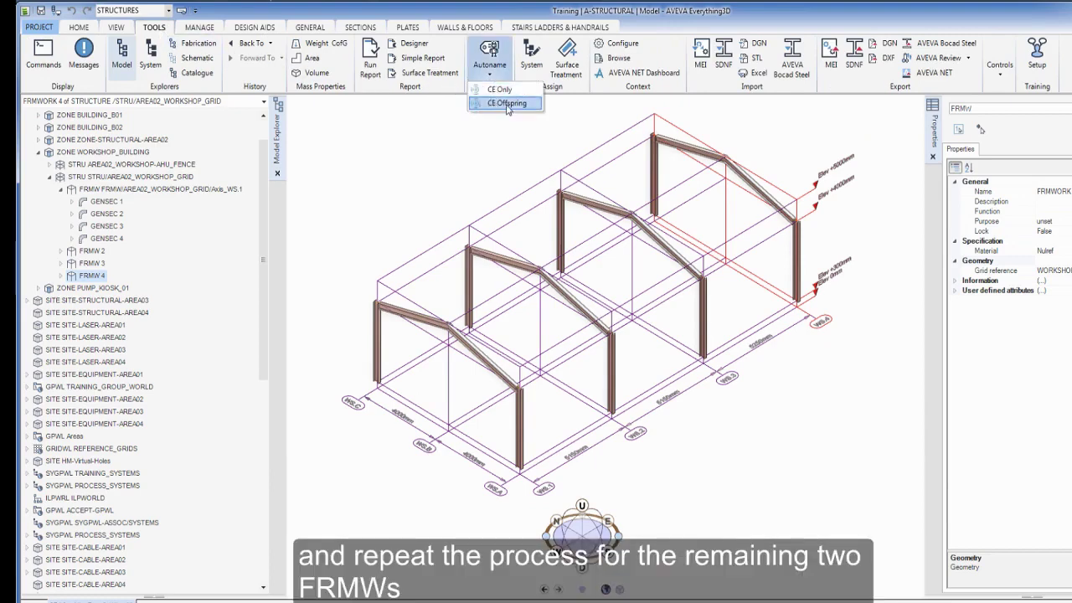
left_click(501, 90)
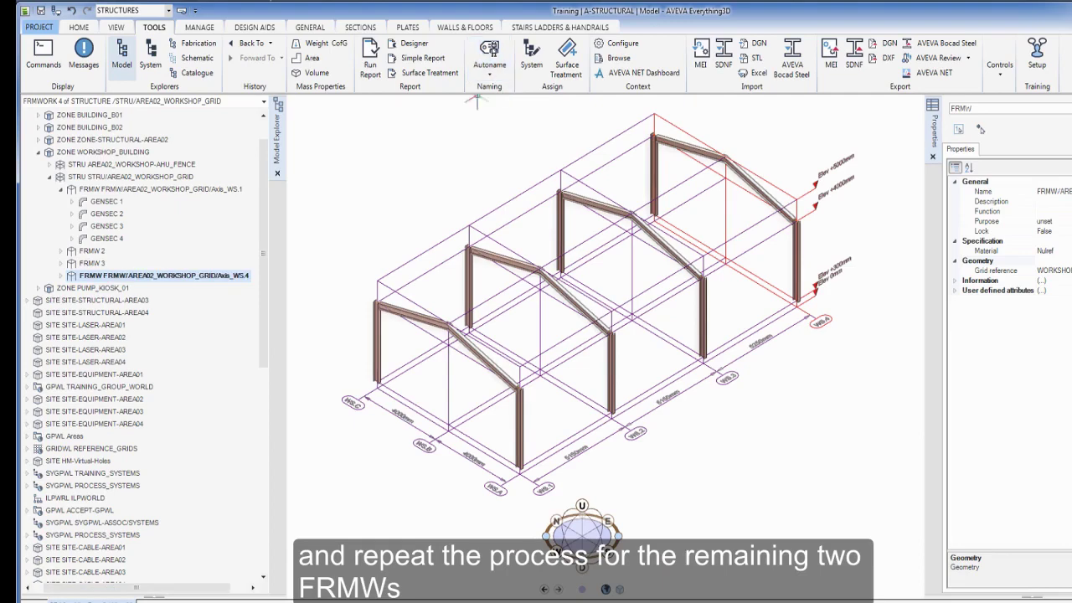
key("Up")
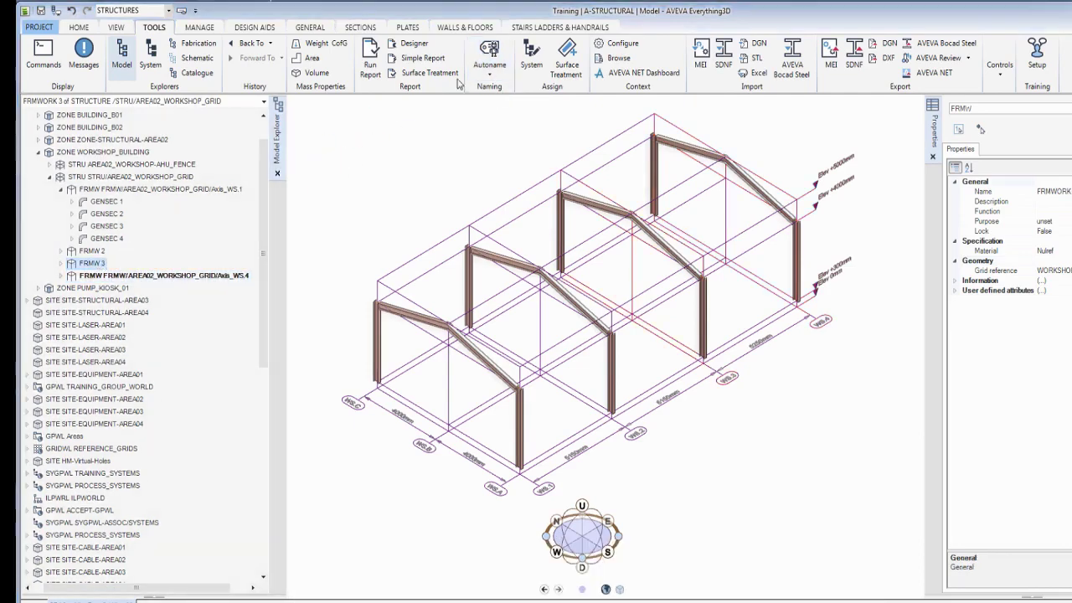
left_click(490, 67)
left_click(501, 90)
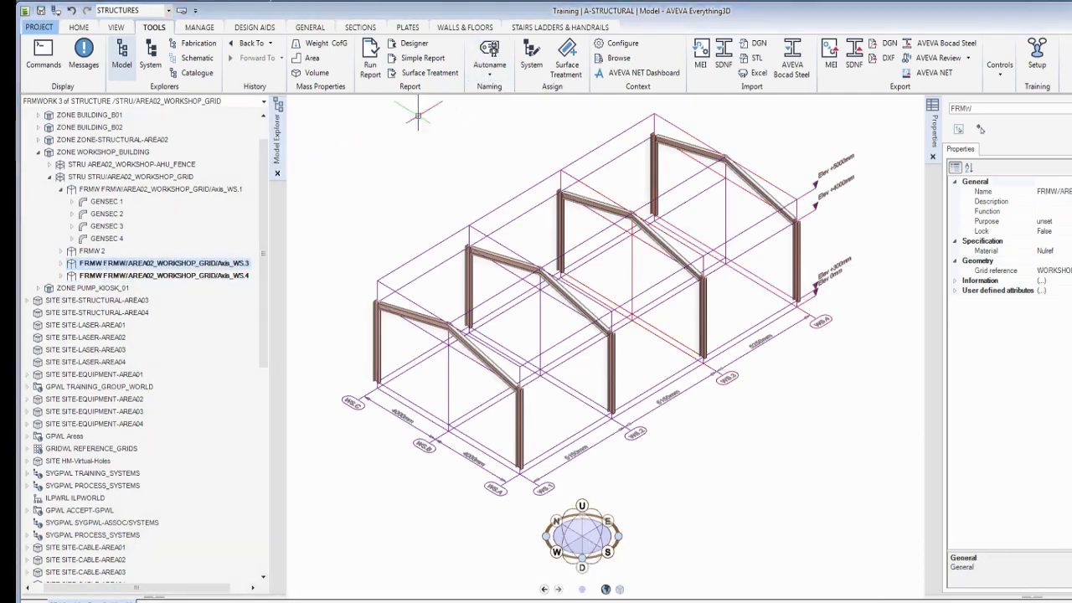
key("Up")
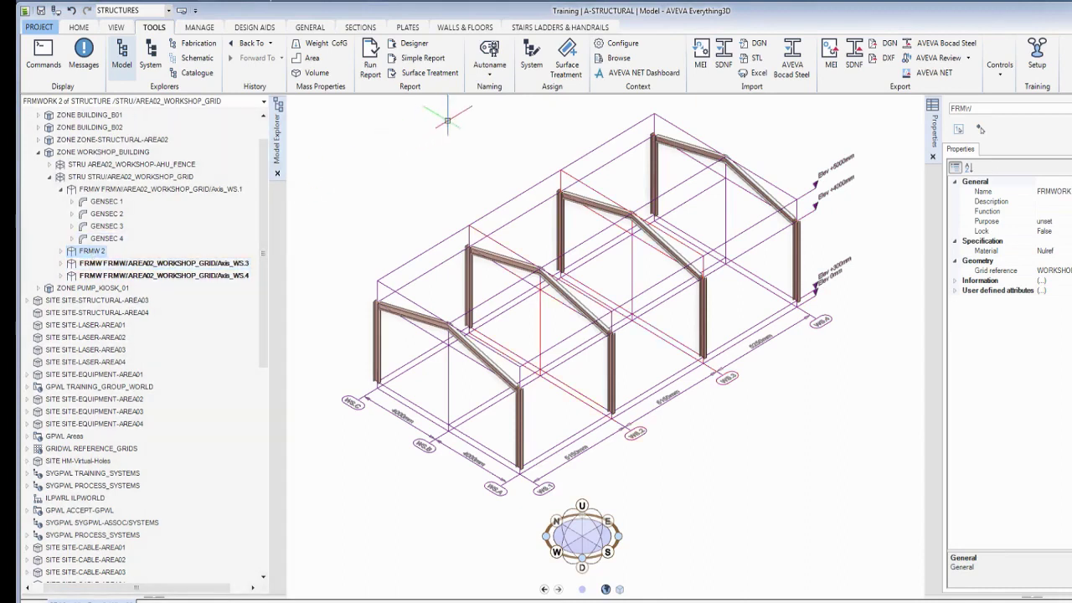
left_click(496, 74)
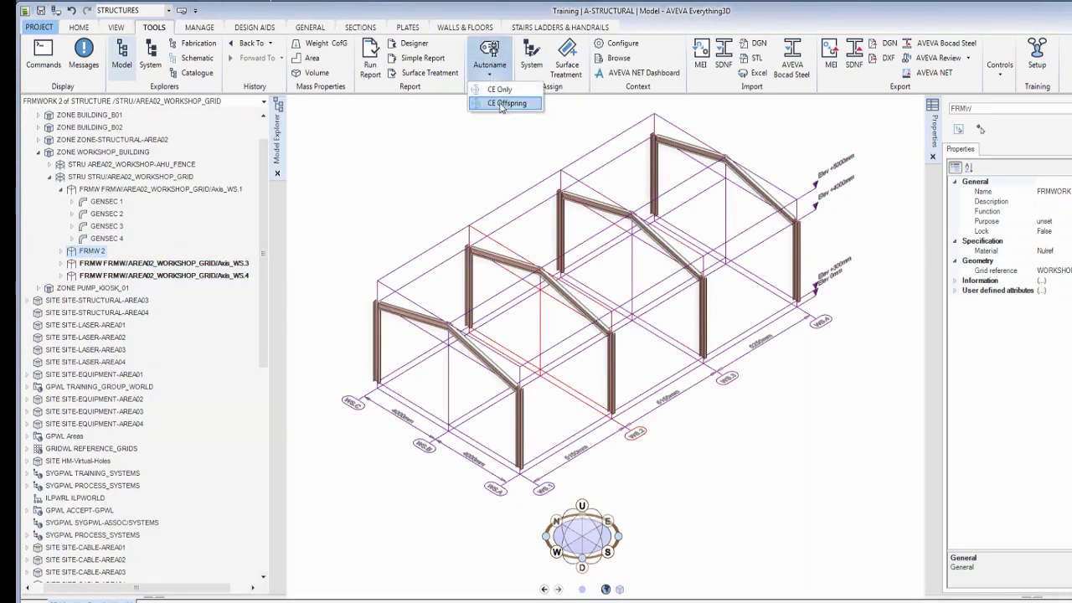
left_click(500, 90)
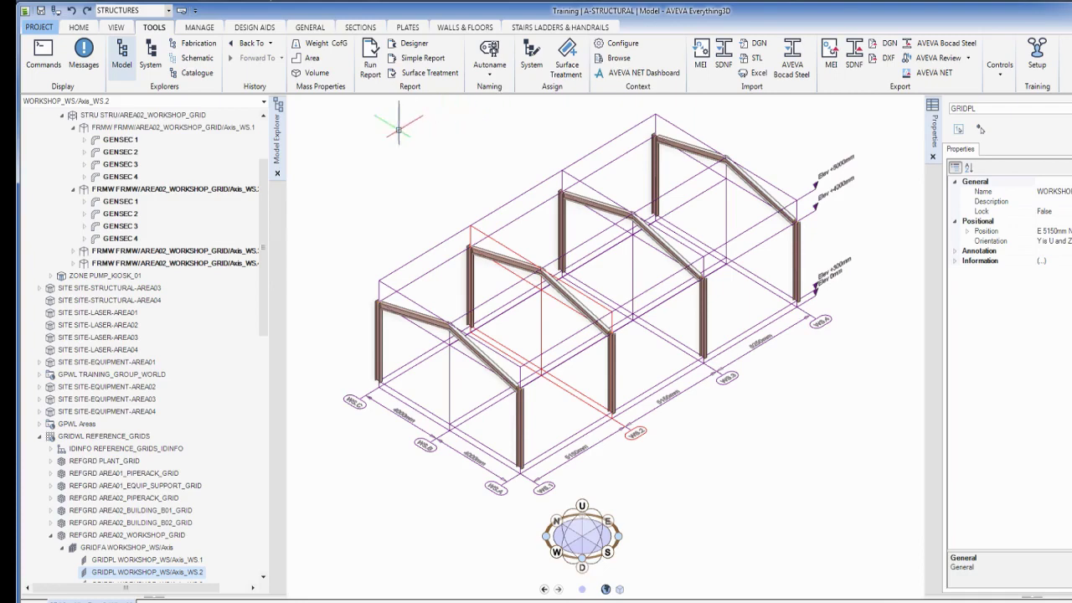
Window-zoom onto the front column's top and select that column to show its grips
left_click(116, 28)
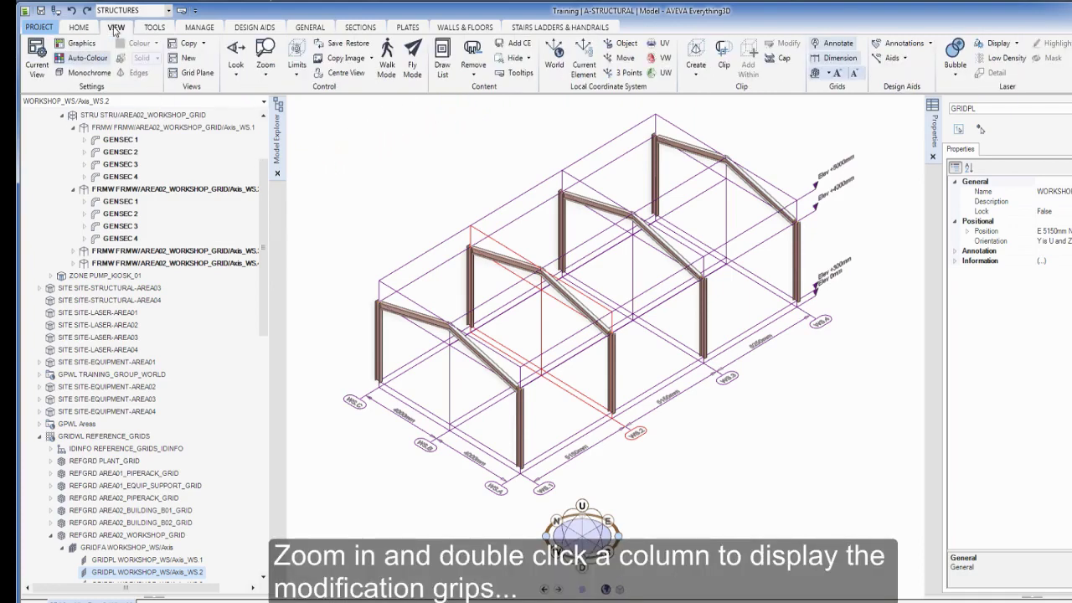
left_click(263, 75)
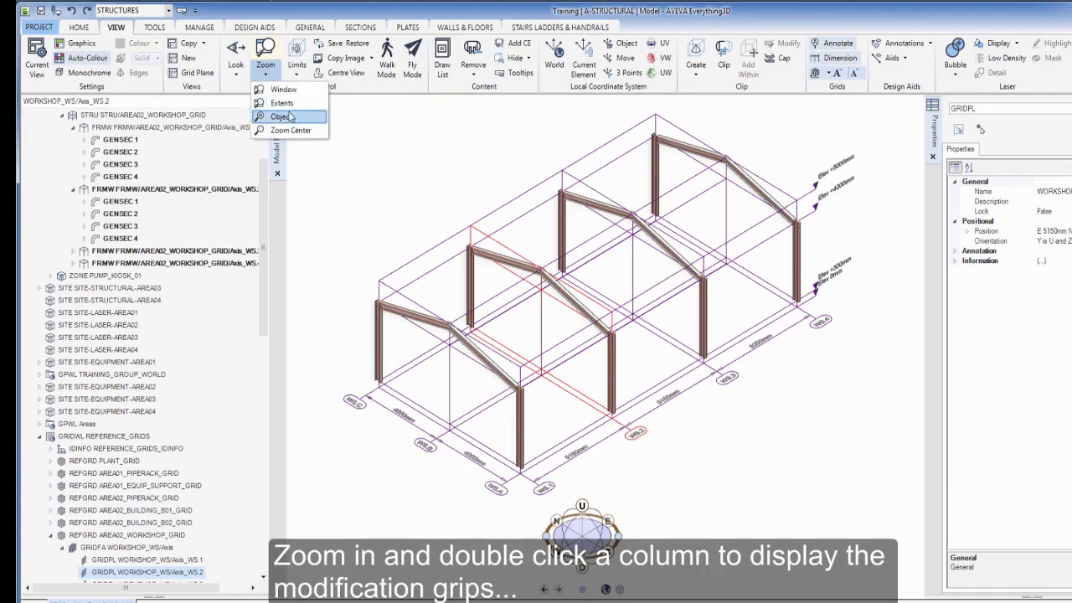
left_click(283, 89)
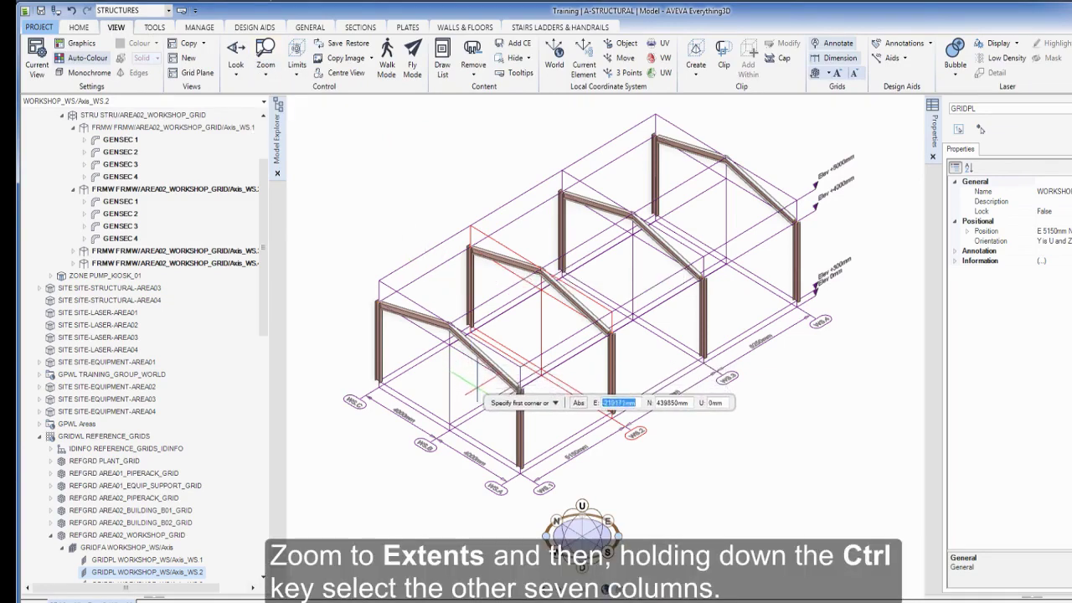
left_click(478, 391)
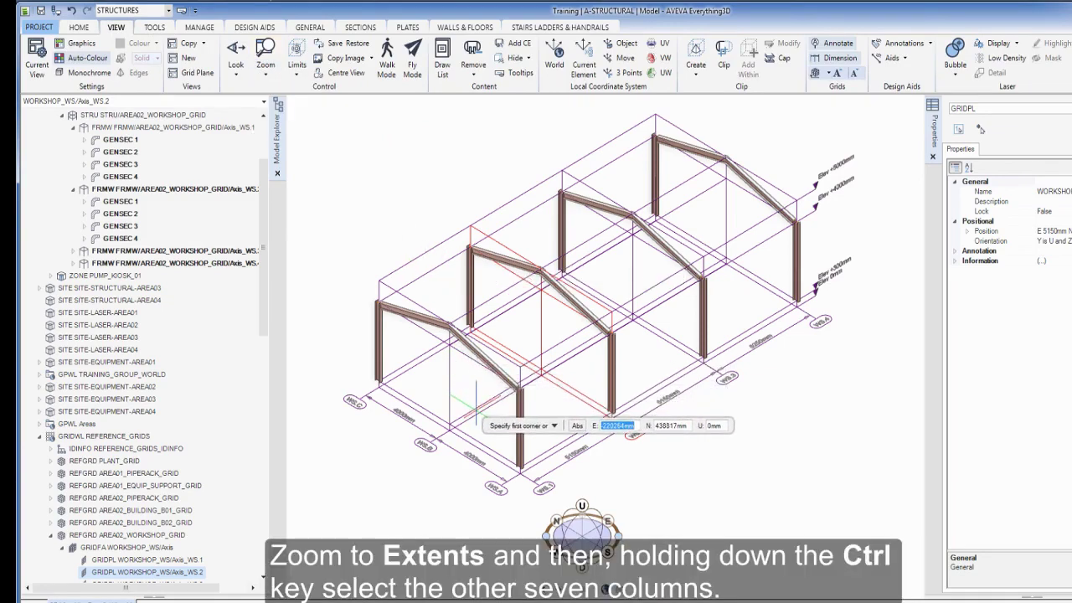
left_click(558, 366)
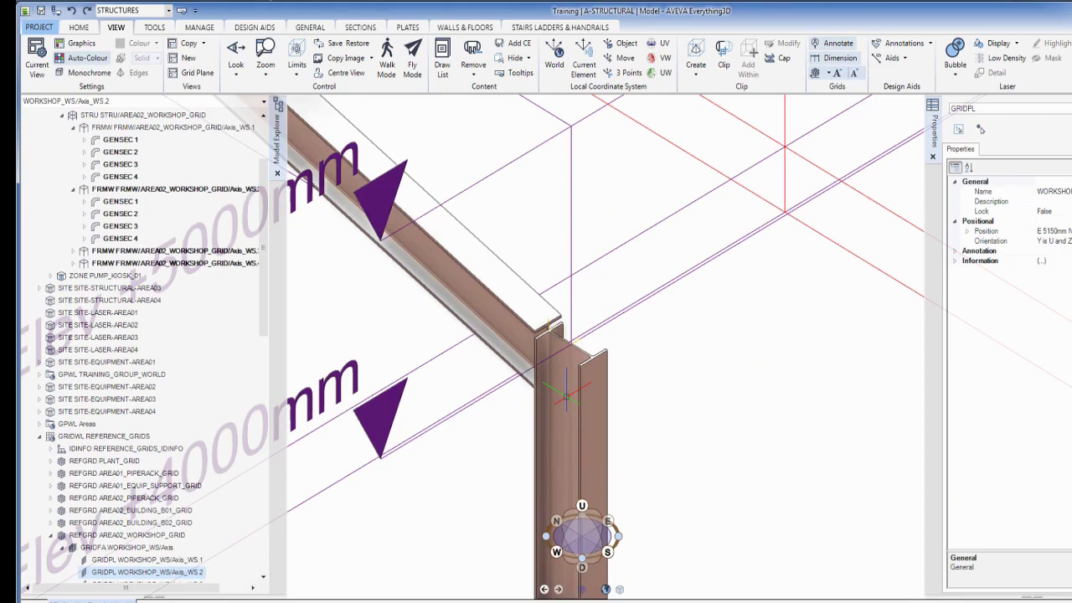
left_click(569, 394)
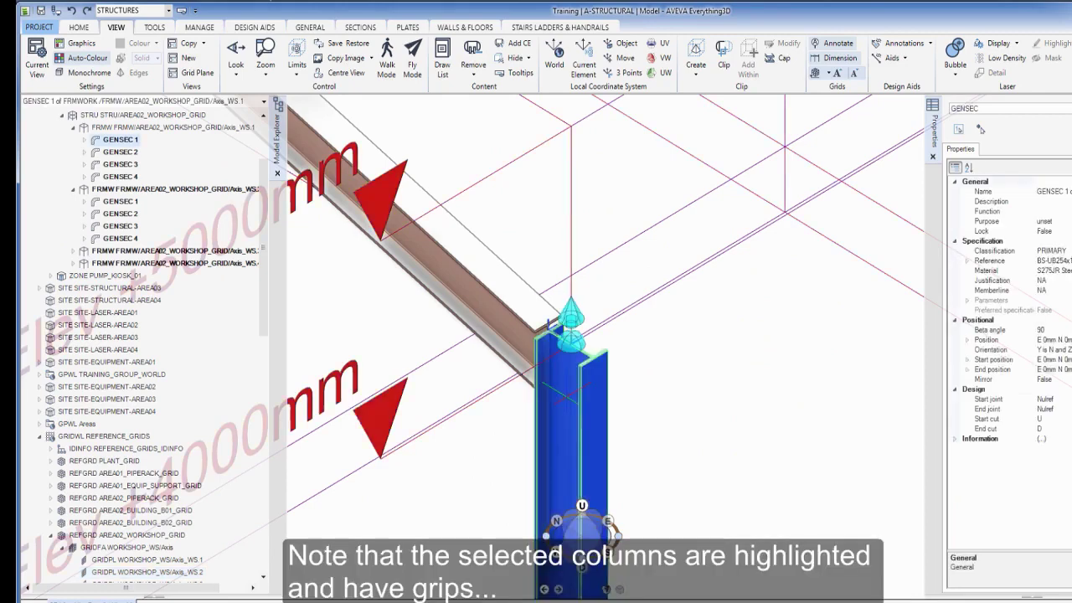
Zoom to the model extents and add a second column to the selection
left_click(265, 69)
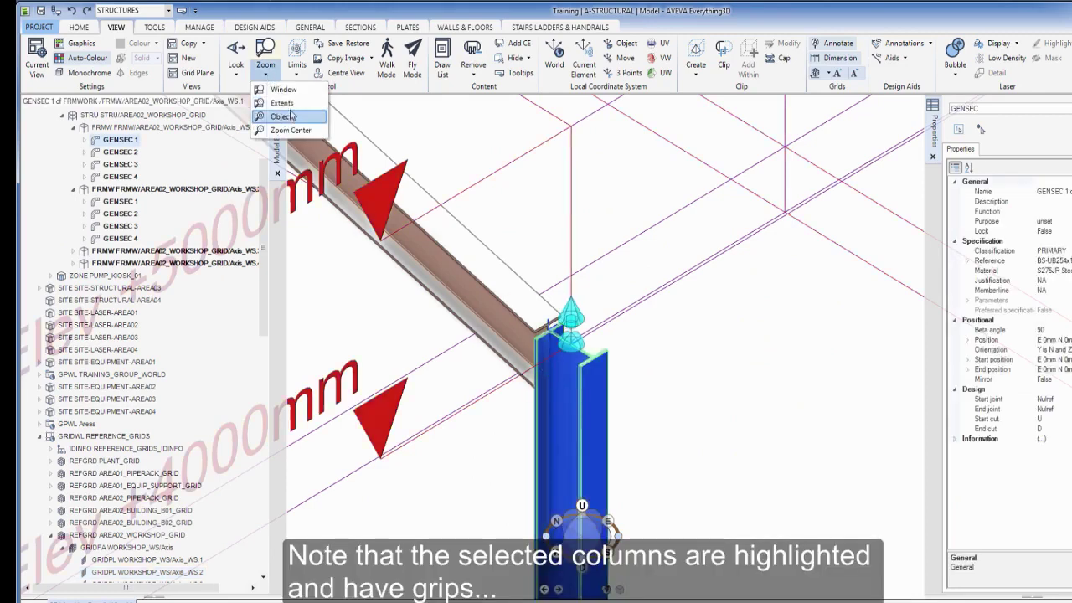
left_click(285, 103)
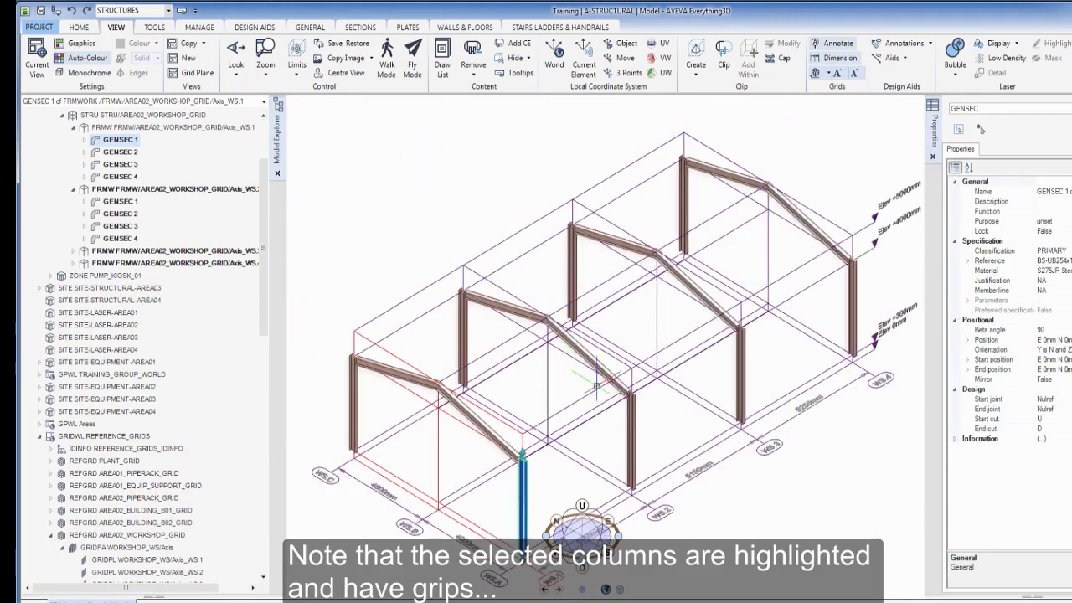
left_click(630, 435, "ctrl")
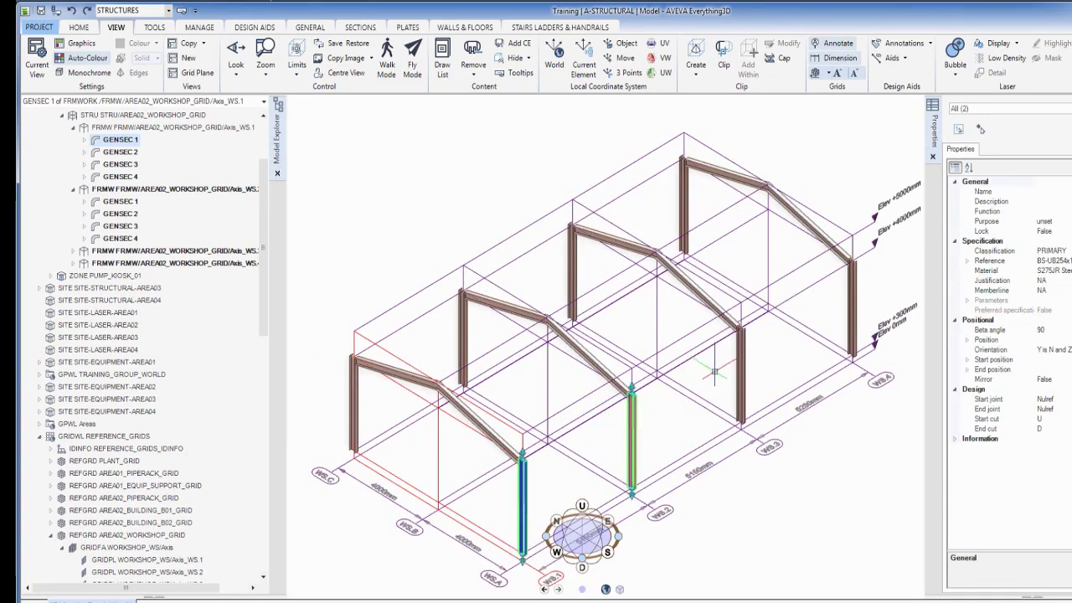
Add the remaining six columns to the selection so all eight are selected
left_click(737, 358, "ctrl")
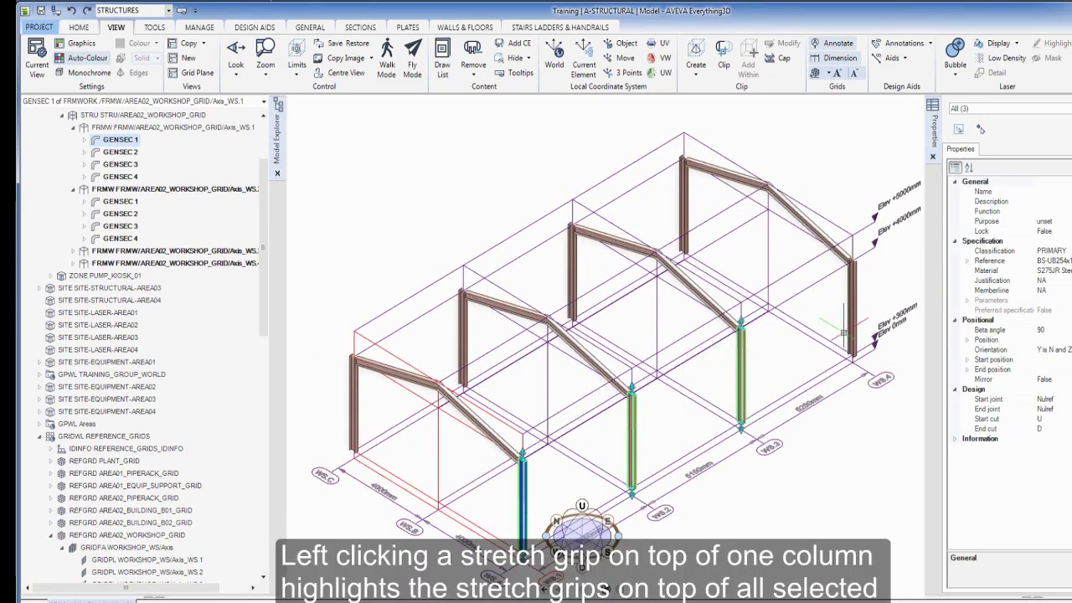
left_click(850, 303, "ctrl")
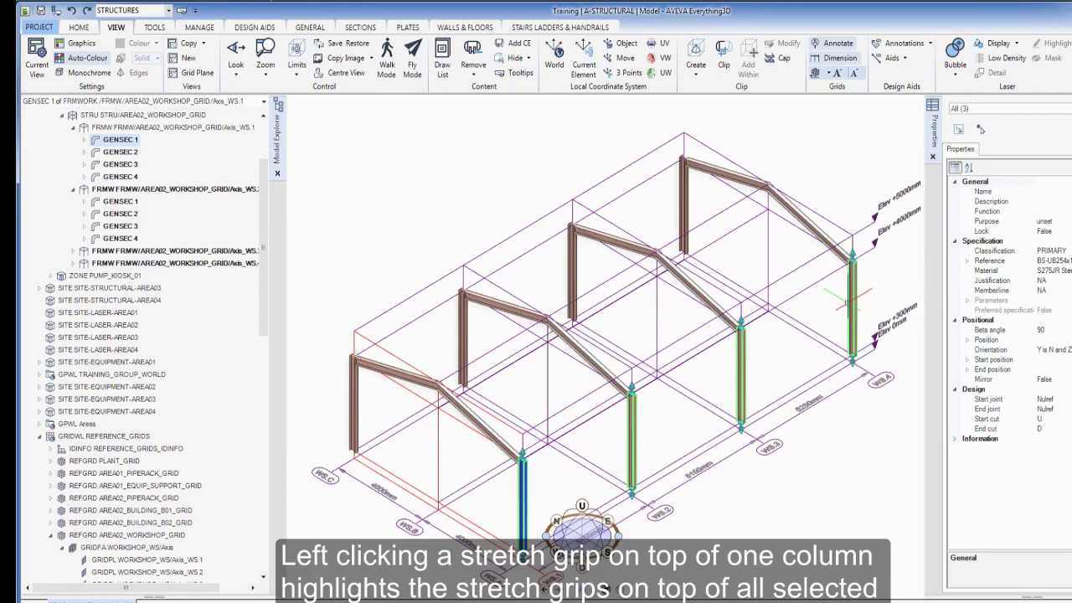
left_click(683, 204, "ctrl")
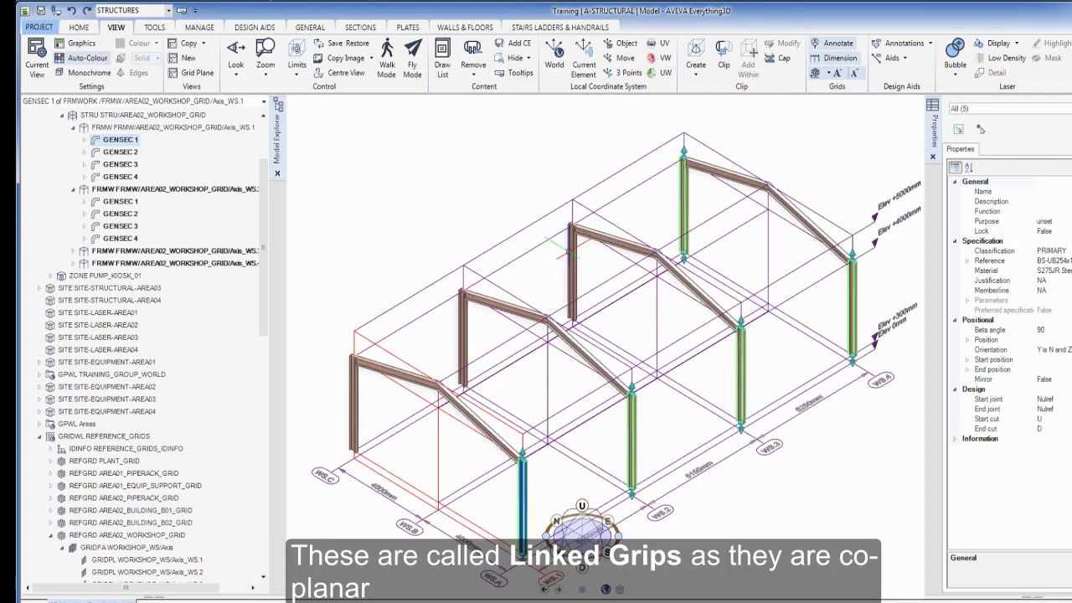
left_click(569, 249, "ctrl")
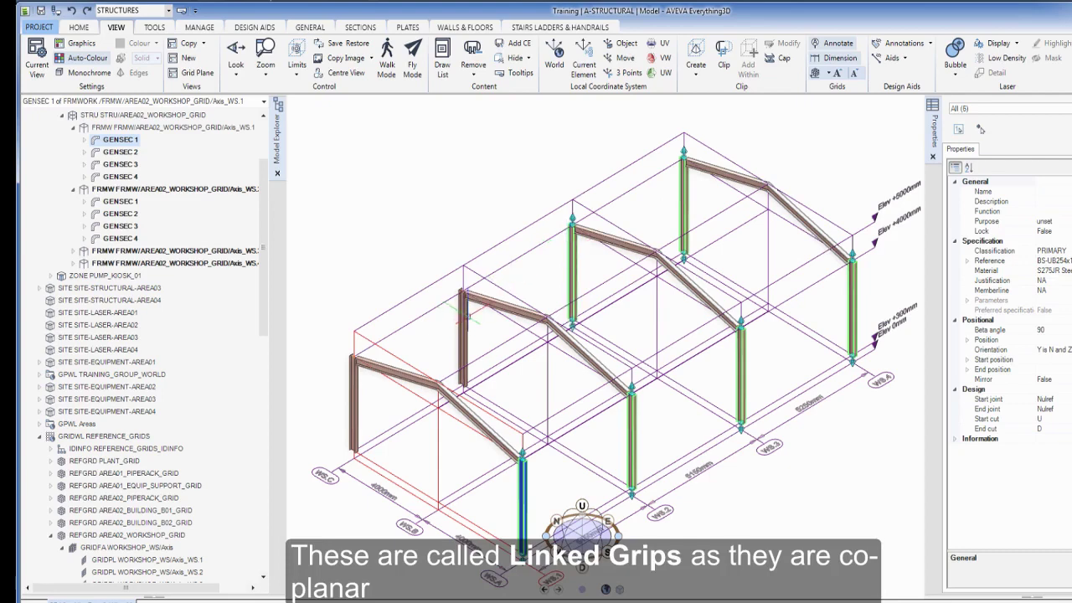
left_click(463, 318, "ctrl")
left_click(353, 377, "ctrl")
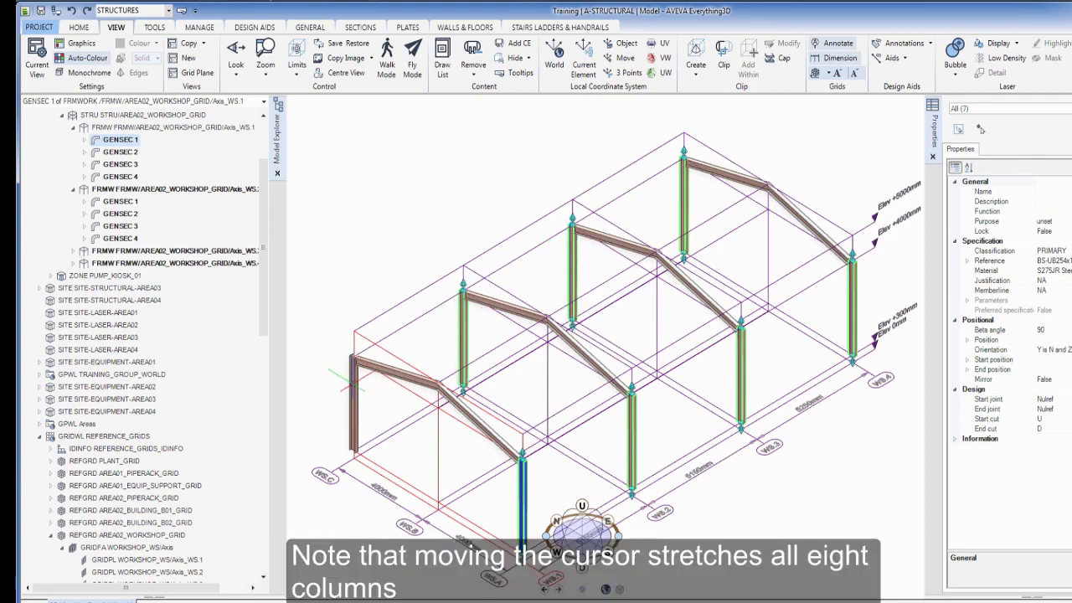
left_click(351, 385, "ctrl")
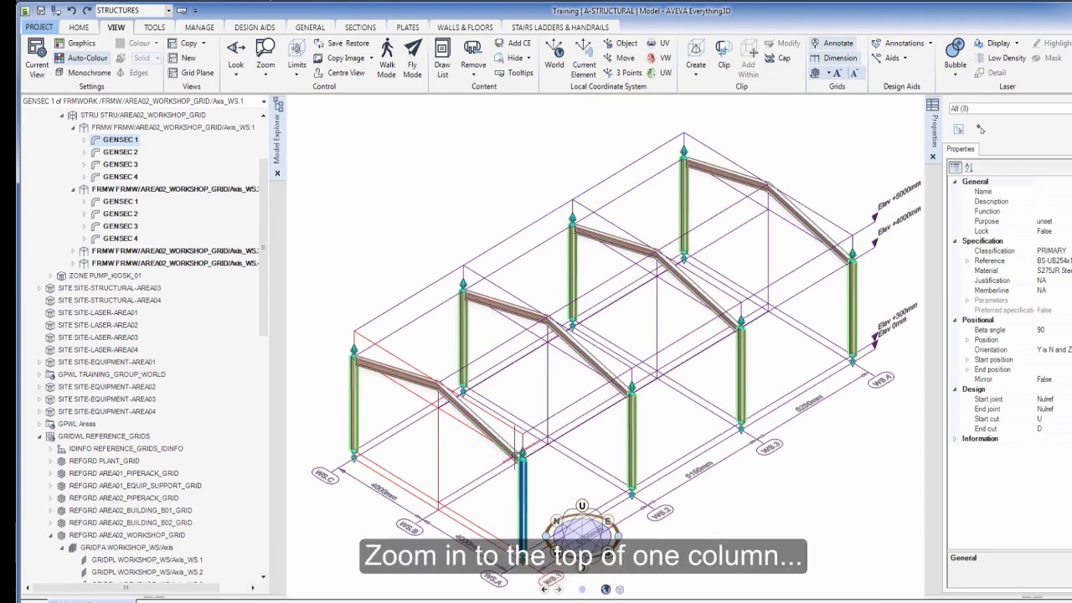
Start stretching all eight columns upward from a linked top grip
left_click(522, 454)
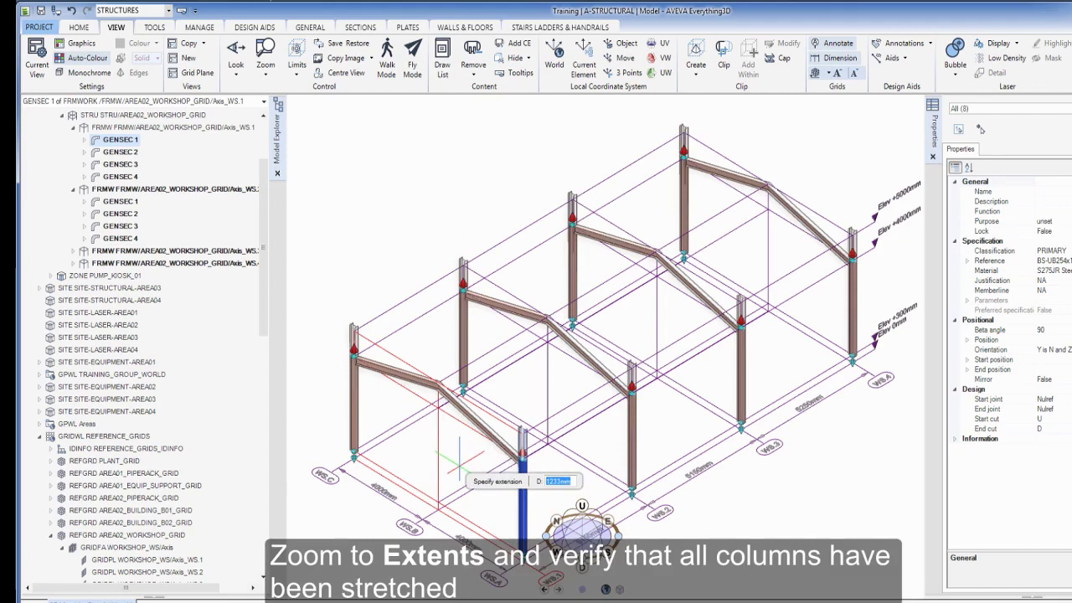
scroll(471, 469, "up", 1)
scroll(487, 471, "up", 3)
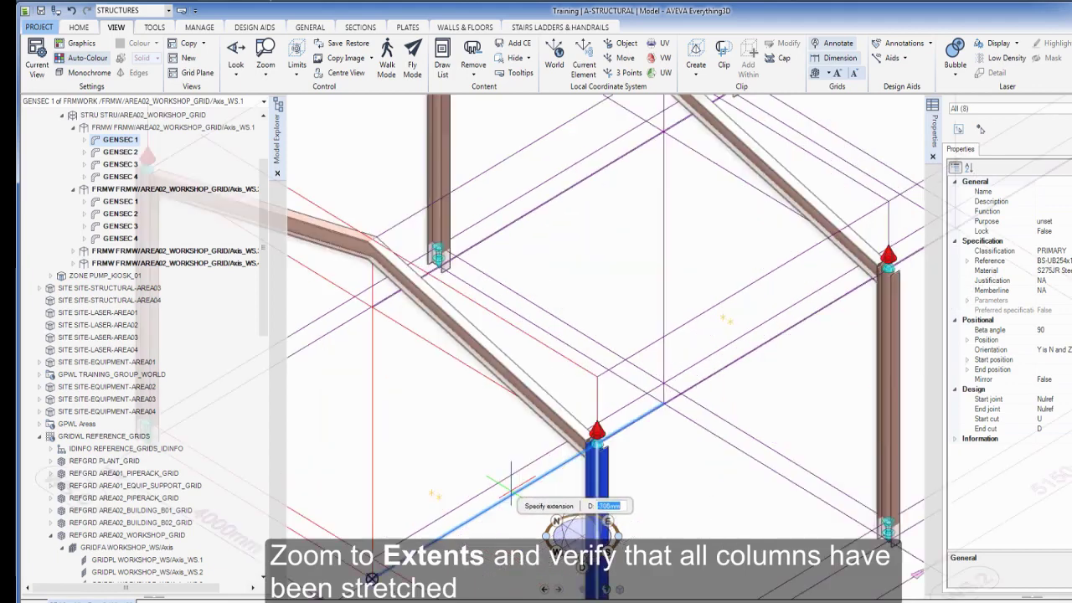